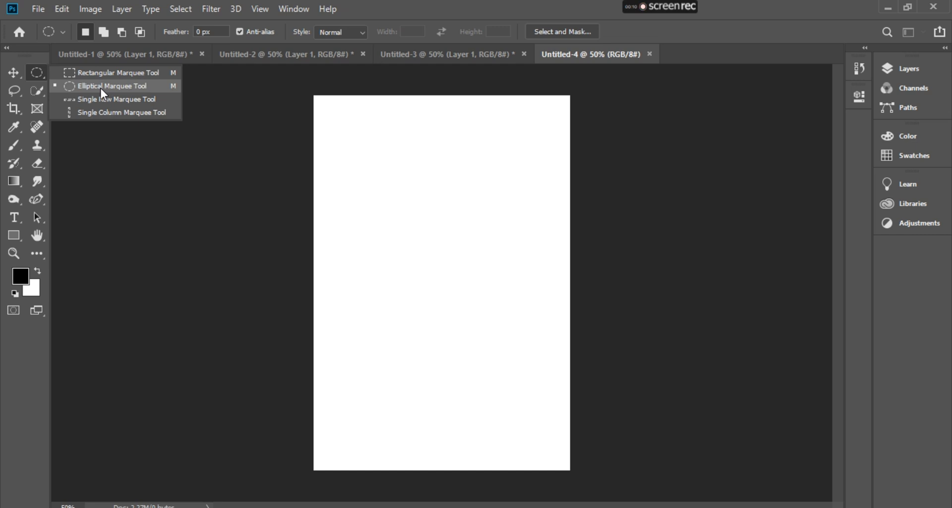
Make a circular selection near the canvas's upper-left corner with the Elliptical Marquee tool, fill it with black and deselect
{"action": "left_click", "coordinate": [121, 99]}
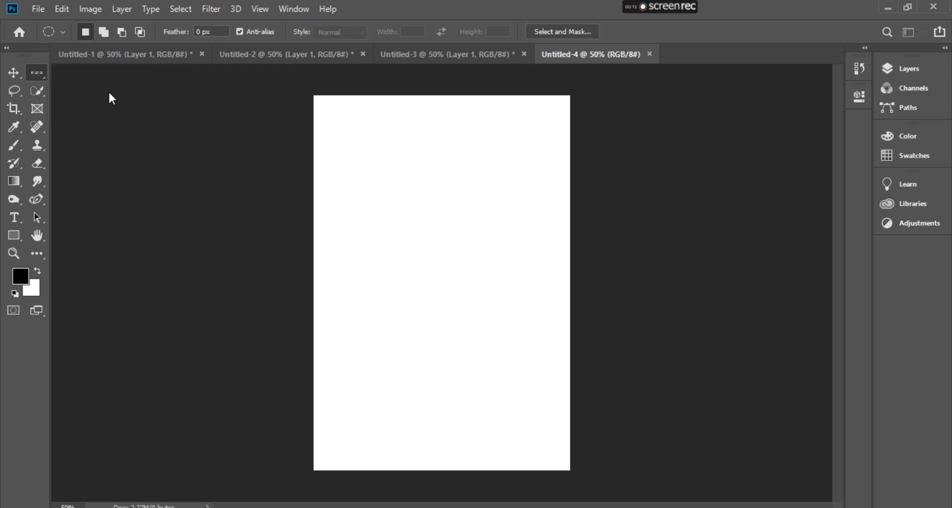
{"action": "right_click", "coordinate": [38, 73]}
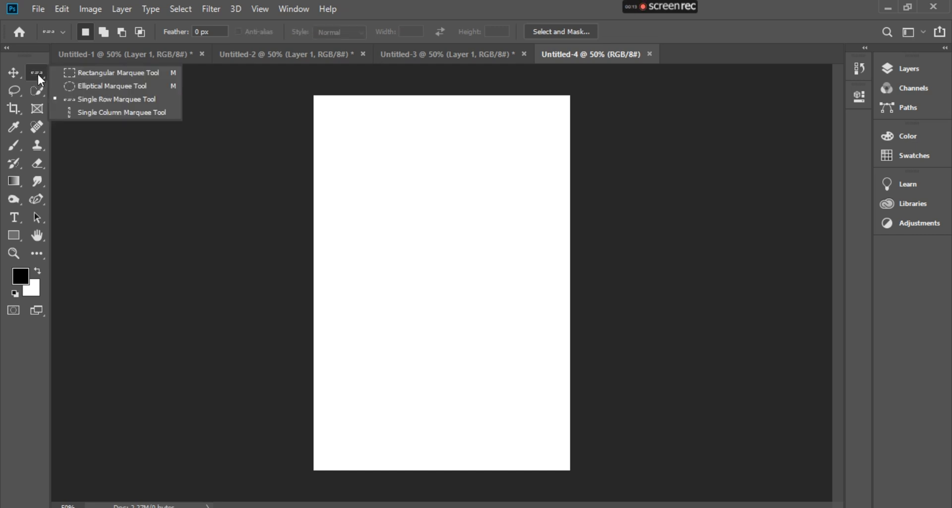
{"action": "left_click", "coordinate": [92, 89]}
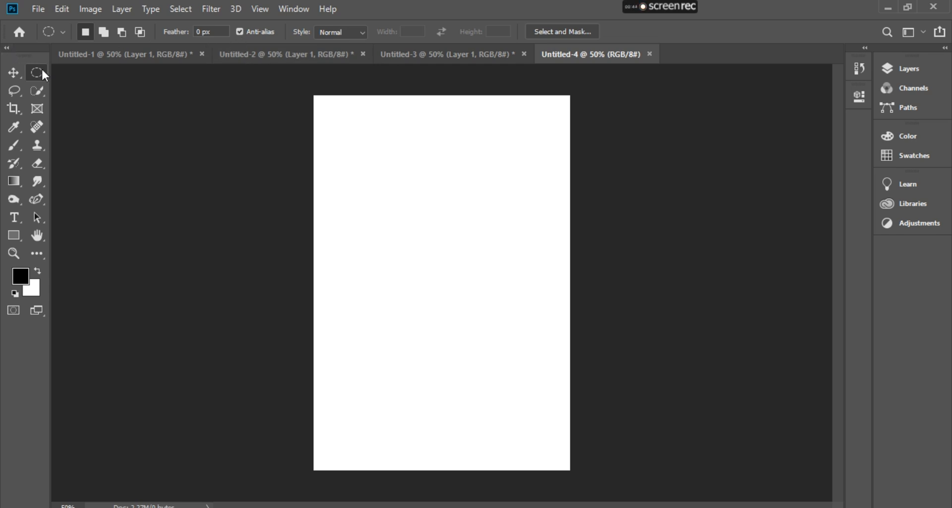
{"action": "left_click_drag", "start_coordinate": [42, 68], "coordinate": [64, 68]}
{"action": "left_click_drag", "start_coordinate": [38, 70], "coordinate": [88, 86]}
{"action": "left_click_drag", "start_coordinate": [331, 145], "coordinate": [420, 229]}
{"action": "key", "text": "alt+BackSpace"}
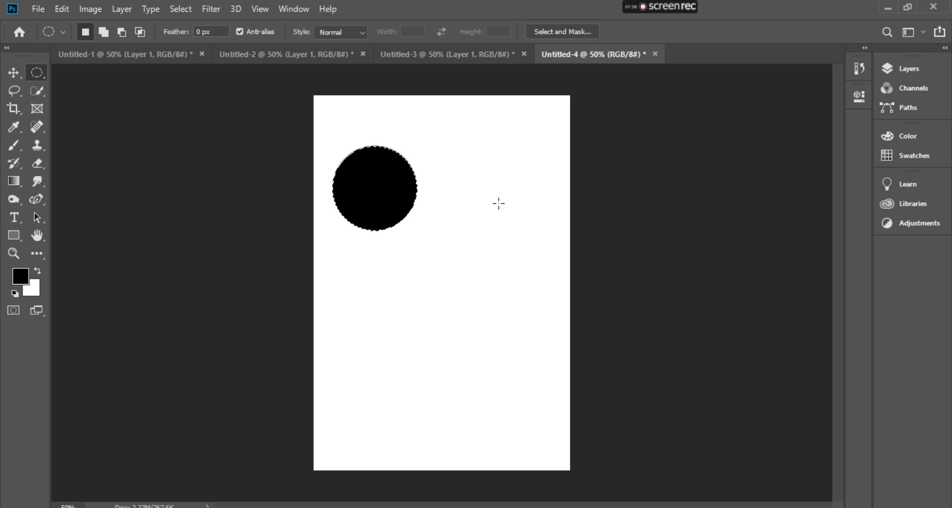
{"action": "key", "text": "ctrl+d"}
Examine the anti-aliased edge pixels of the black circle at high magnification
{"action": "scroll", "coordinate": [377, 145], "scroll_direction": "up", "scroll_amount": 8}
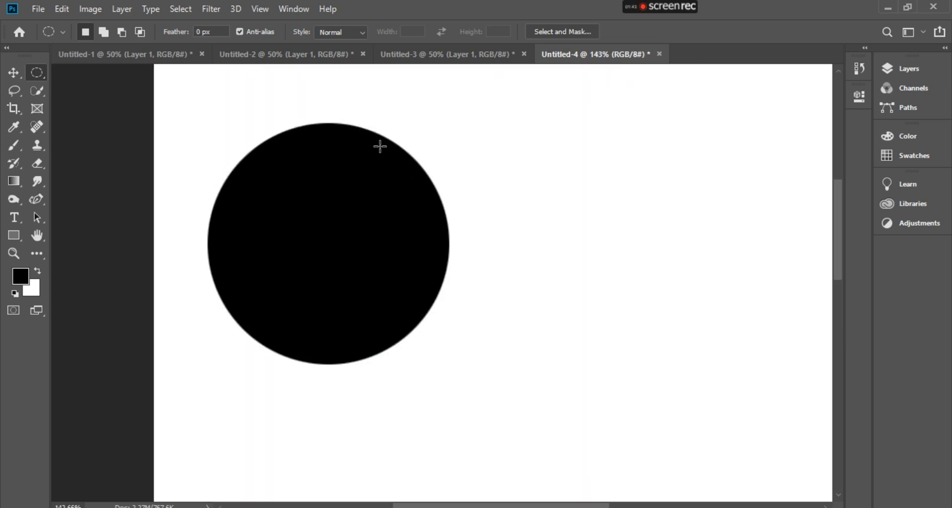
{"action": "scroll", "coordinate": [379, 143], "scroll_direction": "up", "scroll_amount": 8}
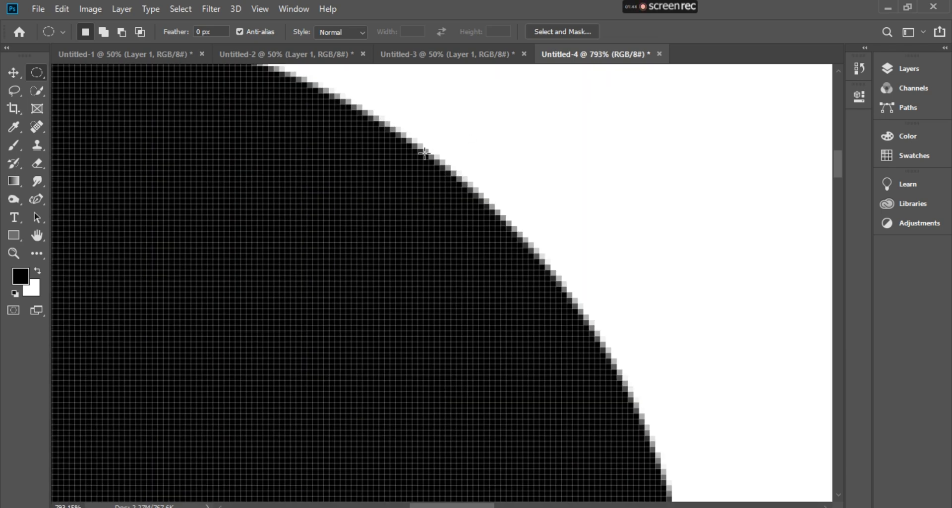
{"action": "scroll", "coordinate": [424, 154], "scroll_direction": "up", "scroll_amount": 8}
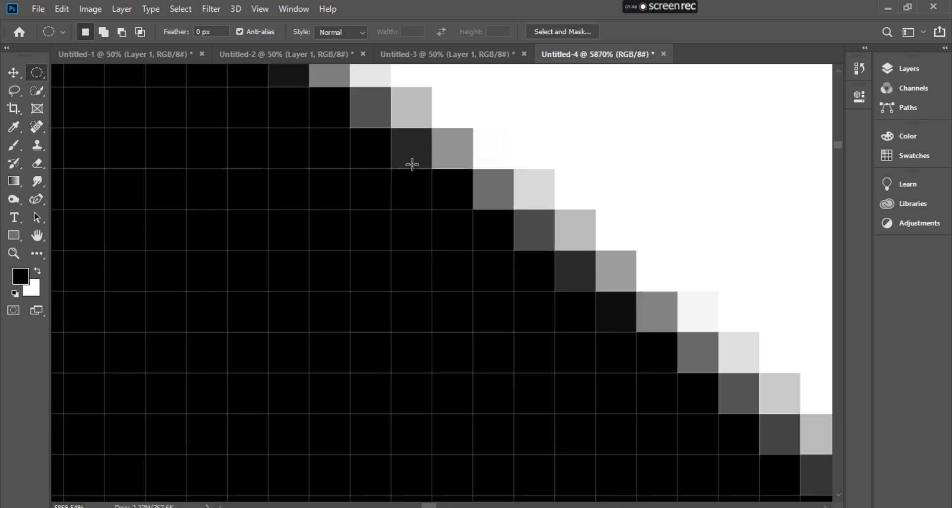
{"action": "scroll", "coordinate": [411, 144], "scroll_direction": "up", "scroll_amount": 1}
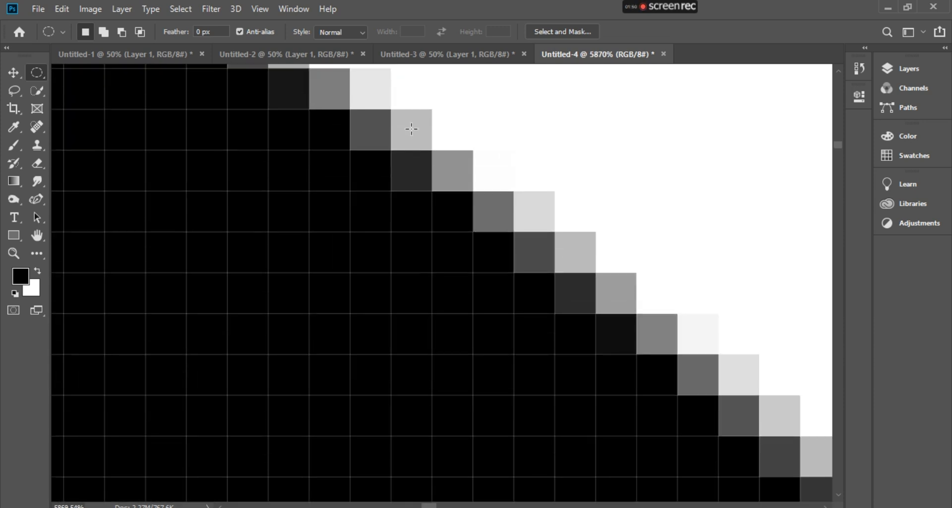
{"action": "scroll", "coordinate": [411, 128], "scroll_direction": "up", "scroll_amount": 1}
{"action": "scroll", "coordinate": [411, 131], "scroll_direction": "down", "scroll_amount": 5}
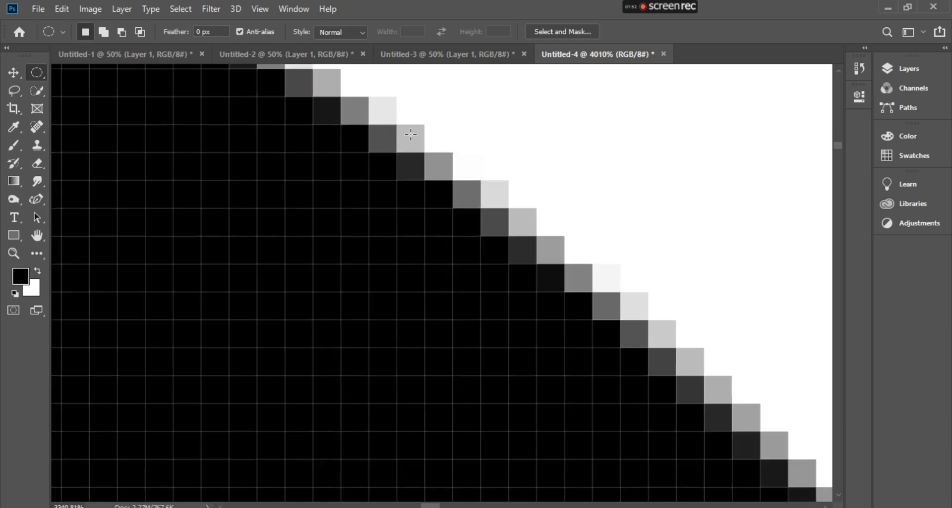
{"action": "scroll", "coordinate": [411, 134], "scroll_direction": "down", "scroll_amount": 9}
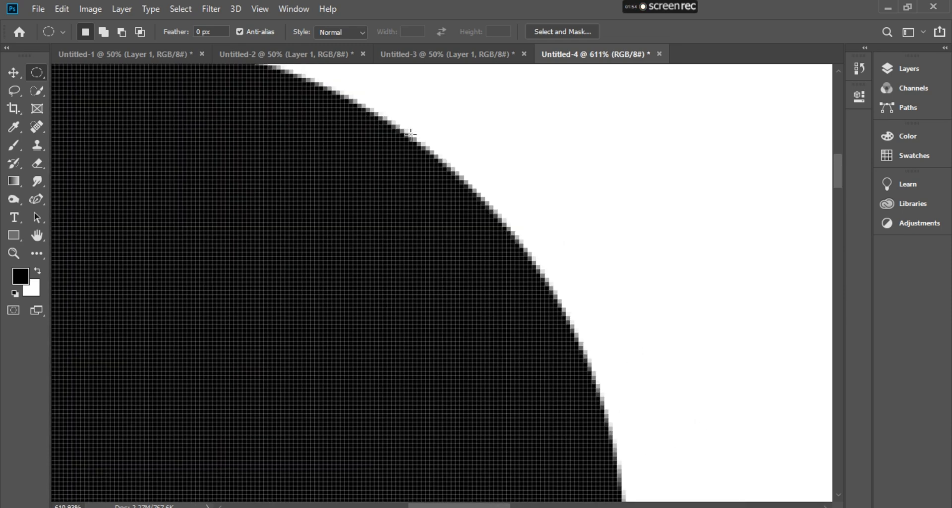
{"action": "scroll", "coordinate": [411, 134], "scroll_direction": "down", "scroll_amount": 5}
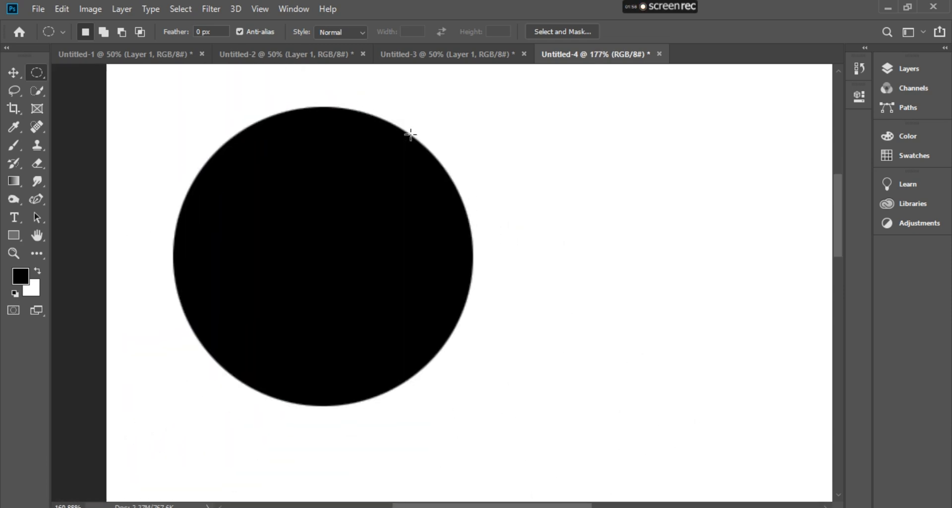
Disable anti-aliasing, make a smaller circular selection to the right of the first circle, fill it with black and deselect
{"action": "scroll", "coordinate": [410, 134], "scroll_direction": "down", "scroll_amount": 3}
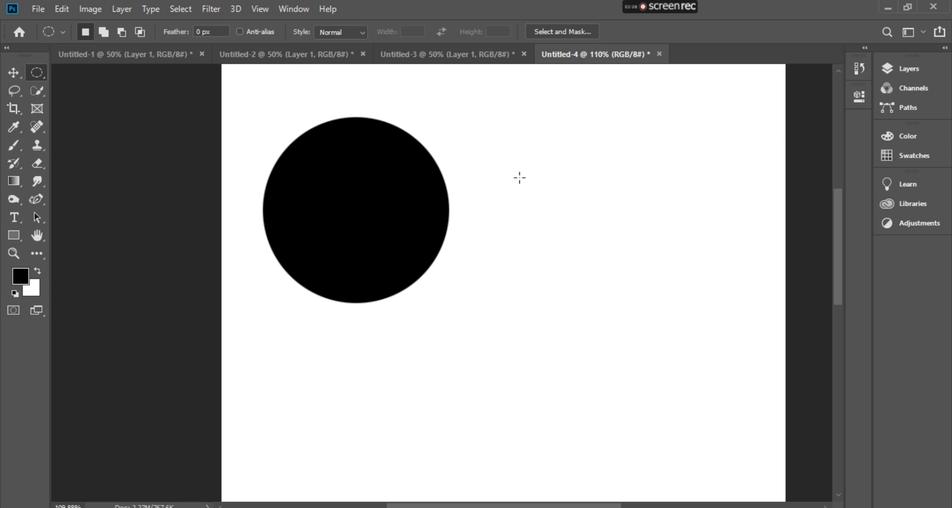
{"action": "left_click_drag", "start_coordinate": [471, 164], "coordinate": [567, 239]}
{"action": "left_click_drag", "start_coordinate": [493, 169], "coordinate": [557, 218]}
{"action": "key", "text": "alt+BackSpace"}
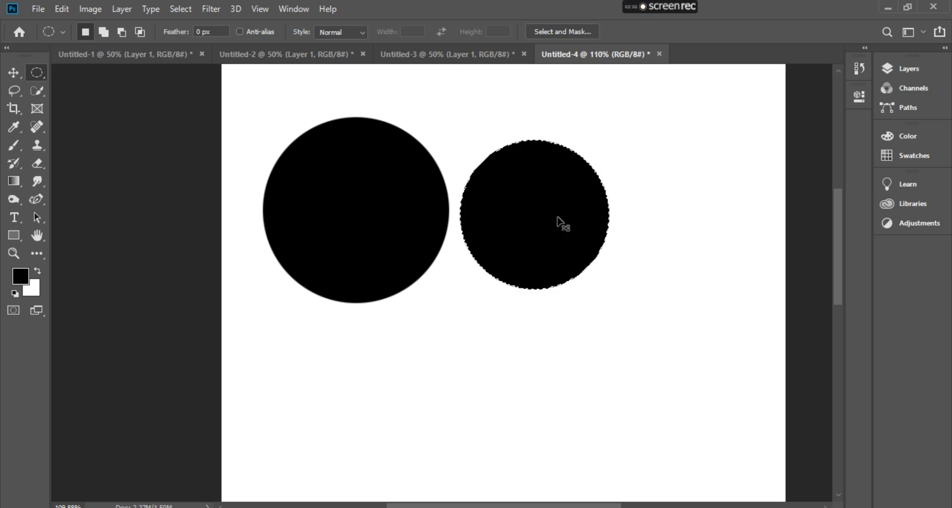
{"action": "key", "text": "ctrl+d"}
Compare the edges of the two black circles up close and check which layer they are on
{"action": "left_click", "coordinate": [14, 73]}
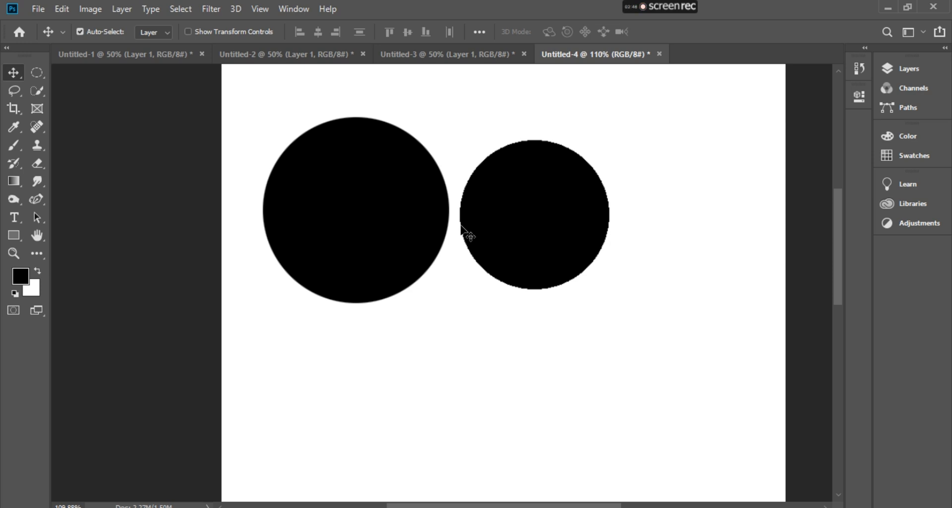
{"action": "scroll", "coordinate": [460, 227], "scroll_direction": "up", "scroll_amount": 8}
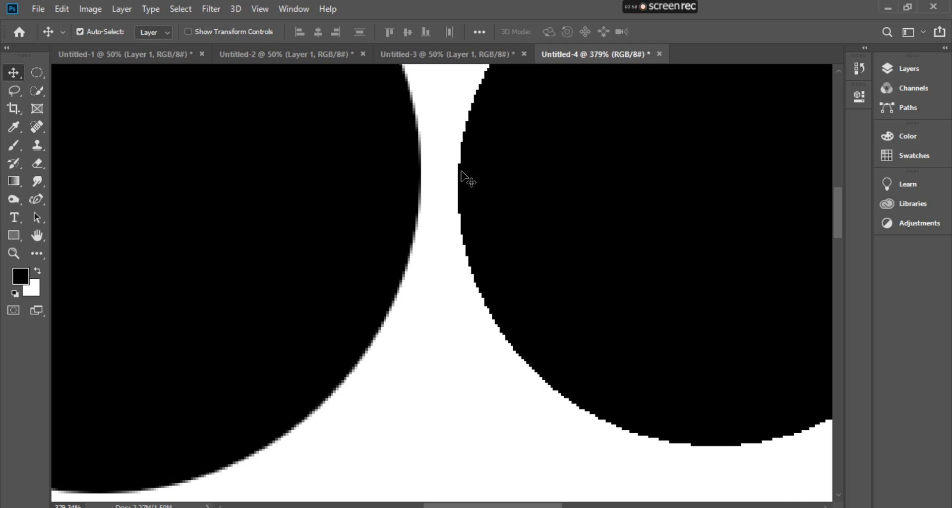
{"action": "scroll", "coordinate": [473, 203], "scroll_direction": "down", "scroll_amount": 5}
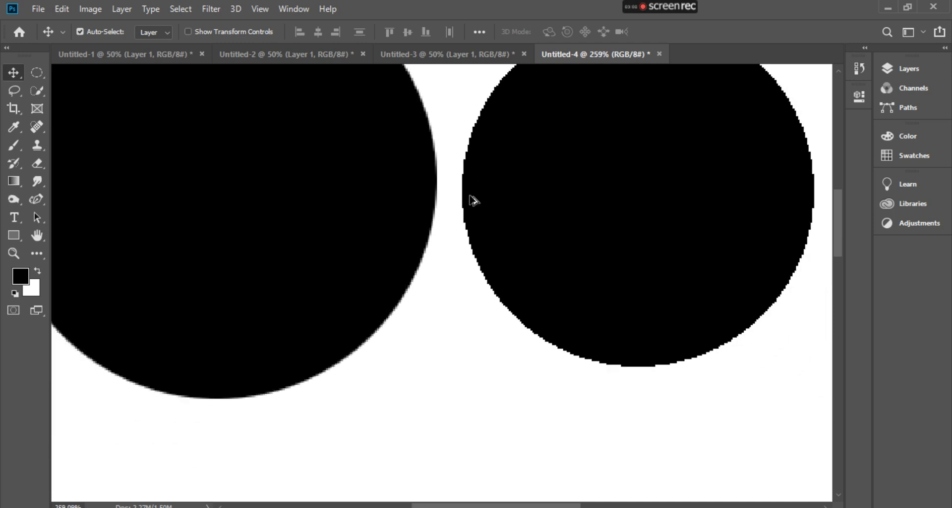
{"action": "scroll", "coordinate": [473, 201], "scroll_direction": "down", "scroll_amount": 2}
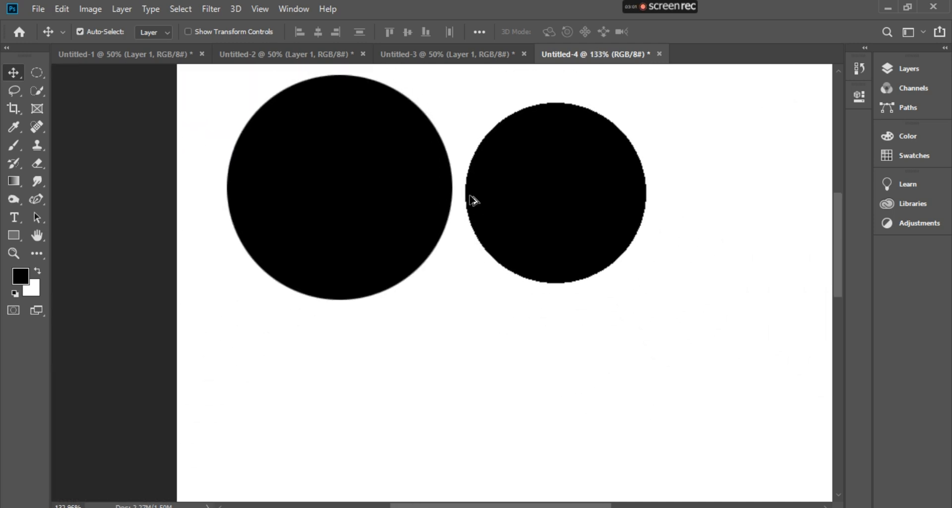
{"action": "left_click", "coordinate": [894, 67]}
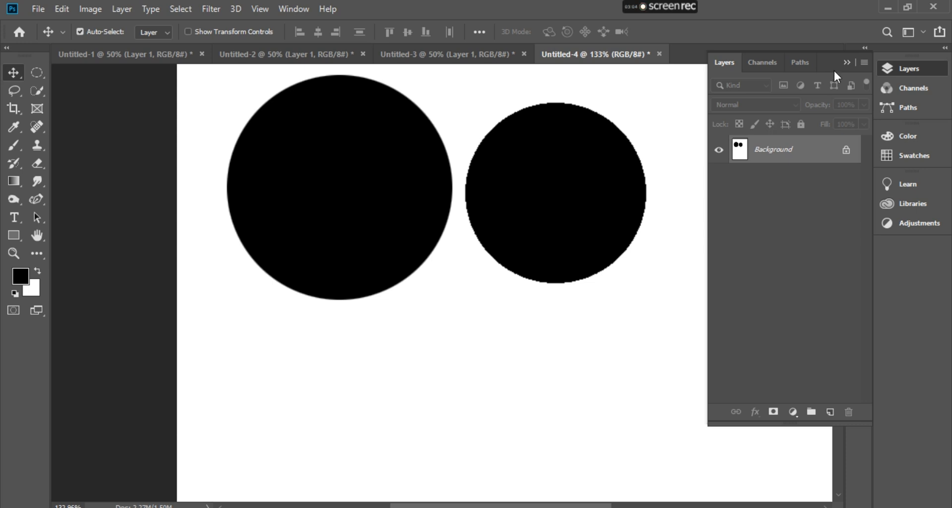
{"action": "left_click", "coordinate": [845, 63]}
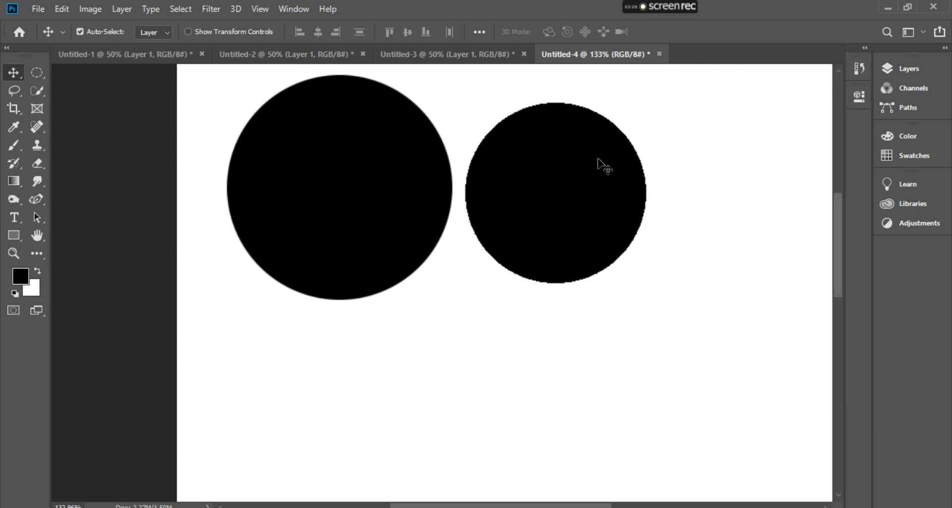
{"action": "scroll", "coordinate": [581, 166], "scroll_direction": "down", "scroll_amount": 1}
{"action": "left_click_drag", "start_coordinate": [592, 163], "coordinate": [479, 207]}
{"action": "scroll", "coordinate": [479, 206], "scroll_direction": "down", "scroll_amount": 3}
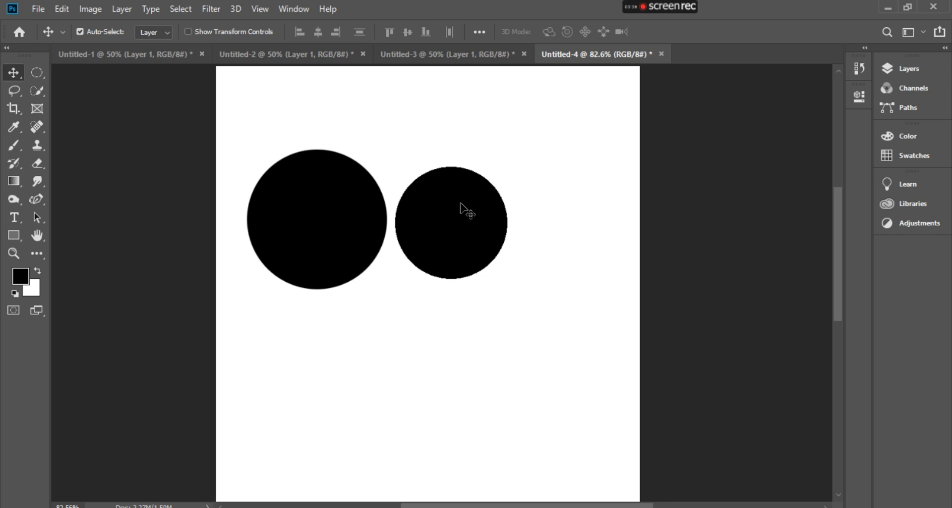
Undo both circle fills and their selections
{"action": "key", "text": "ctrl+z"}
{"action": "key", "text": "ctrl+z"}
{"action": "key", "text": "ctrl+z"}
{"action": "key", "text": "ctrl+z"}
{"action": "key", "text": "ctrl+z"}
{"action": "key", "text": "ctrl+z"}
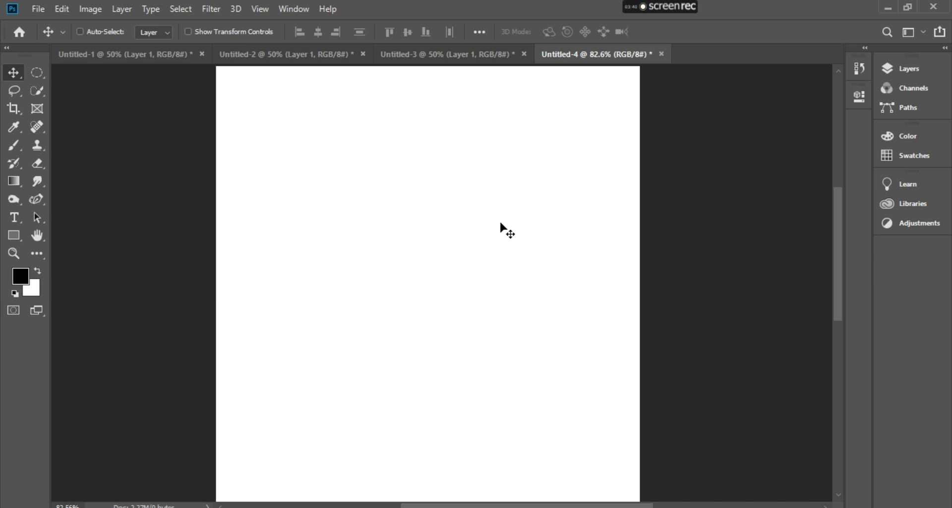
Draw a rounded freehand selection in the upper middle of the canvas with the Lasso tool
{"action": "left_click", "coordinate": [16, 91]}
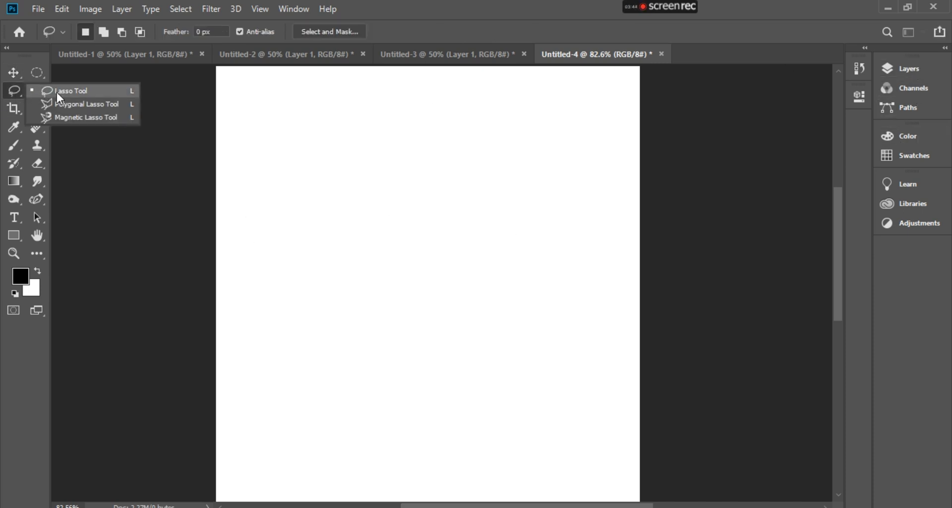
{"action": "left_click", "coordinate": [70, 91]}
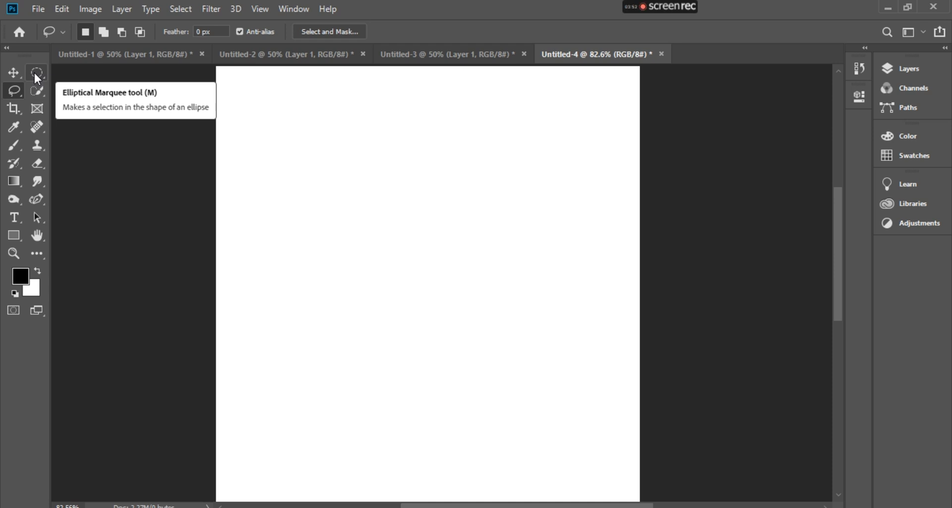
{"action": "left_click_drag", "start_coordinate": [35, 73], "coordinate": [74, 72]}
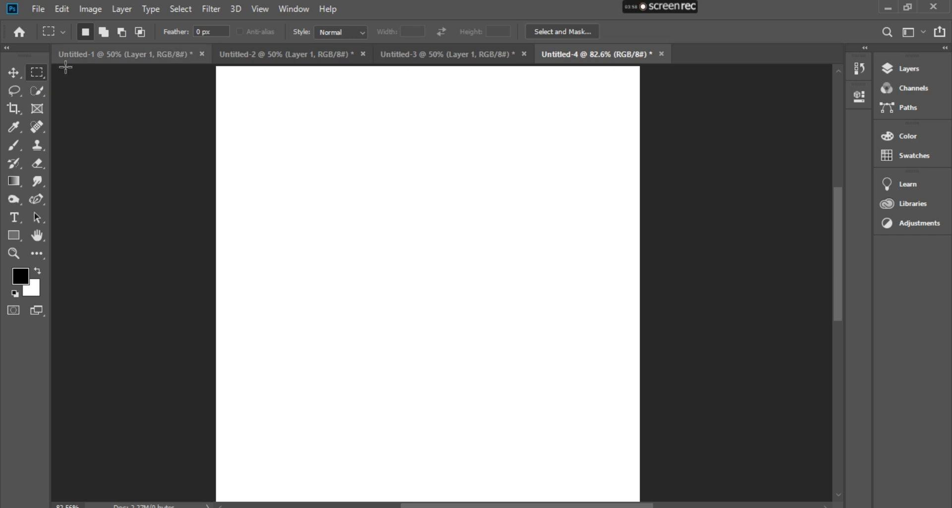
{"action": "mouse_move", "coordinate": [11, 87]}
{"action": "left_mouse_down"}
{"action": "mouse_move", "coordinate": [81, 79]}
{"action": "mouse_move", "coordinate": [82, 87]}
{"action": "left_mouse_up"}
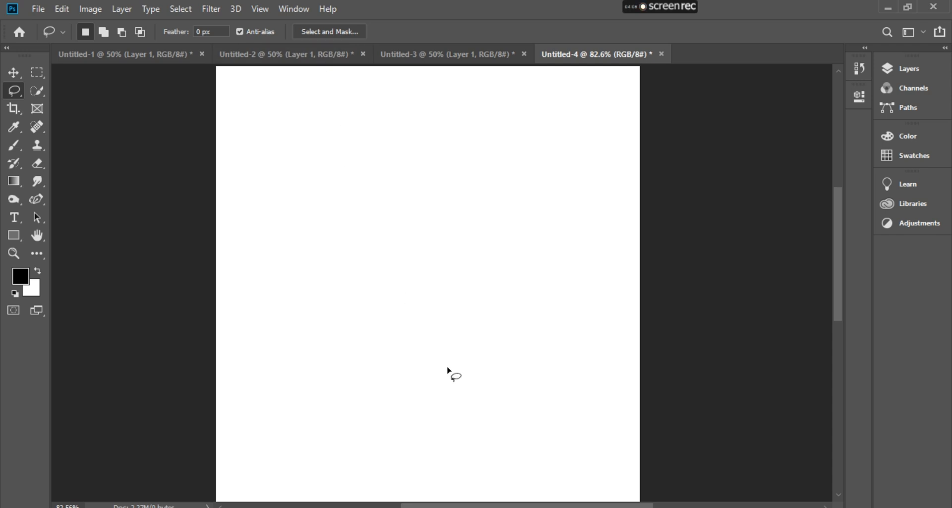
{"action": "mouse_move", "coordinate": [368, 247]}
{"action": "left_mouse_down"}
{"action": "mouse_move", "coordinate": [320, 169]}
{"action": "mouse_move", "coordinate": [364, 146]}
{"action": "mouse_move", "coordinate": [421, 166]}
{"action": "mouse_move", "coordinate": [426, 210]}
{"action": "mouse_move", "coordinate": [405, 243]}
{"action": "mouse_move", "coordinate": [375, 248]}
{"action": "left_mouse_up"}
{"action": "left_click", "coordinate": [449, 272]}
{"action": "mouse_move", "coordinate": [447, 269]}
{"action": "left_mouse_down"}
{"action": "mouse_move", "coordinate": [482, 154]}
{"action": "mouse_move", "coordinate": [526, 178]}
{"action": "mouse_move", "coordinate": [514, 232]}
{"action": "mouse_move", "coordinate": [444, 271]}
{"action": "left_mouse_up"}
Add a small freehand area to the selection's left edge and subtract a diagonal strip across its middle
{"action": "key", "text": "shift"}
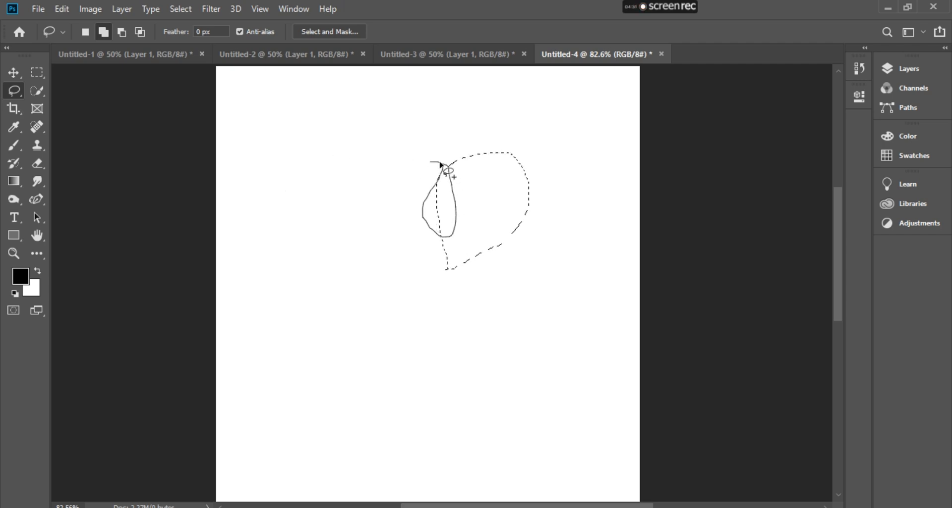
{"action": "left_click_drag", "start_coordinate": [440, 164], "coordinate": [440, 165]}
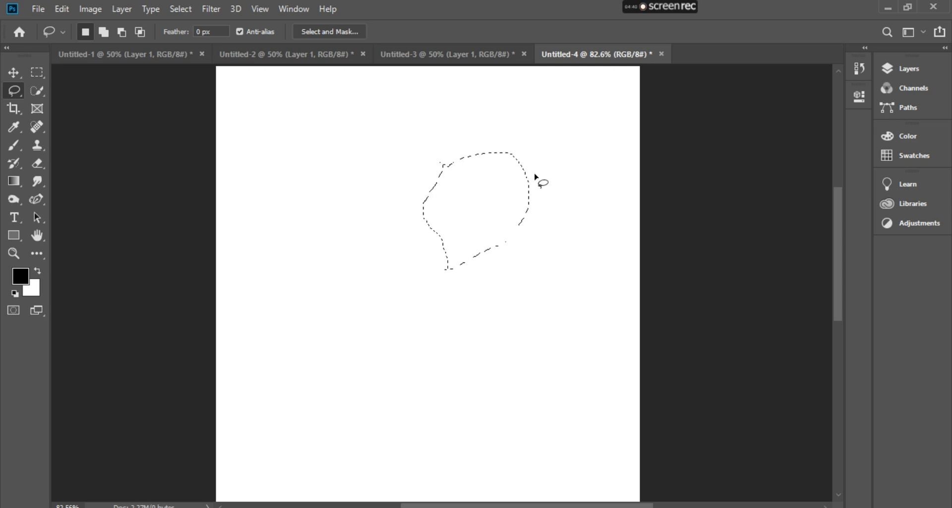
{"action": "key", "text": "alt"}
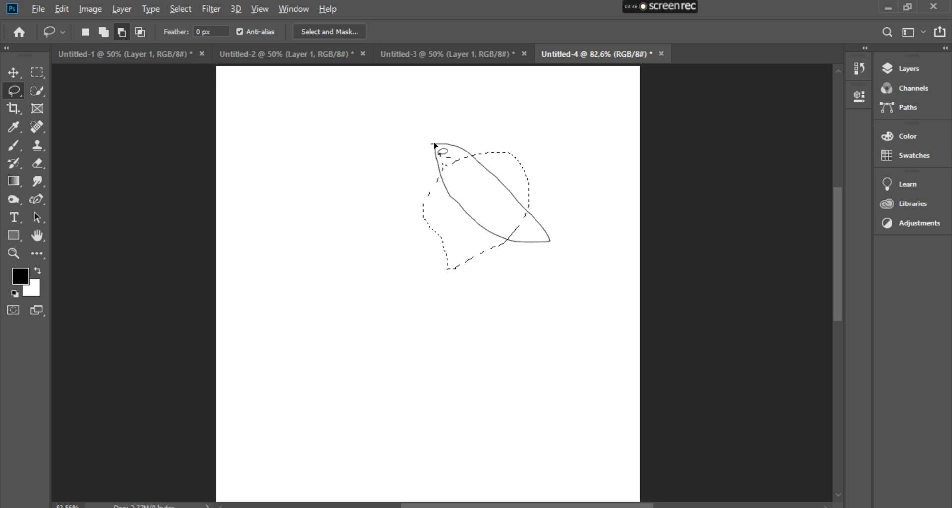
{"action": "left_click_drag", "start_coordinate": [434, 144], "coordinate": [434, 145]}
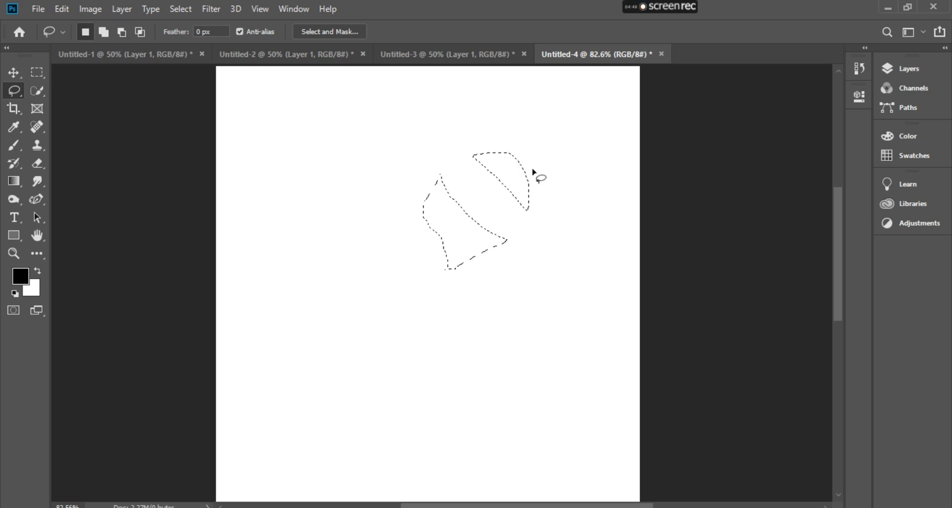
Intersect the selection with a freehand loop around its upper-right piece
{"action": "key", "text": "shift"}
{"action": "key", "text": "shift+alt"}
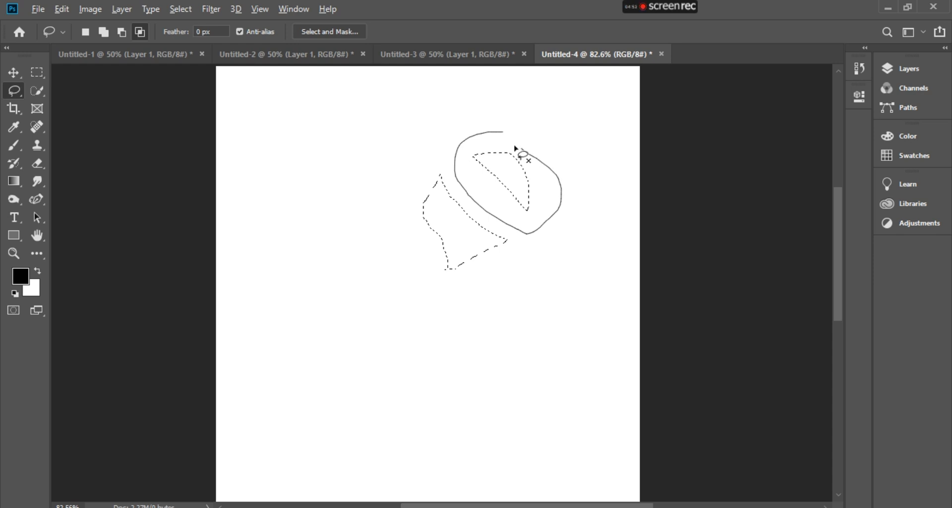
{"action": "left_click_drag", "start_coordinate": [497, 134], "coordinate": [495, 133]}
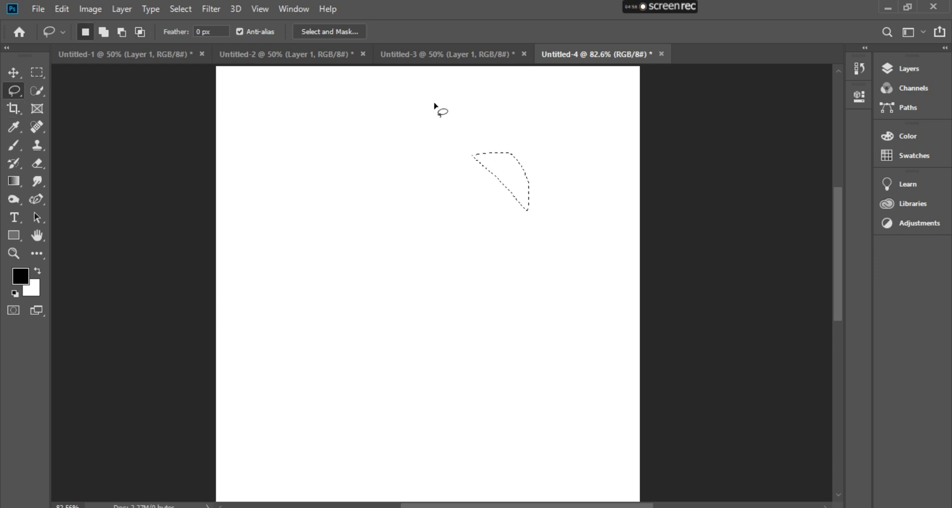
Switch to the Polygonal Lasso tool
{"action": "right_click", "coordinate": [14, 94]}
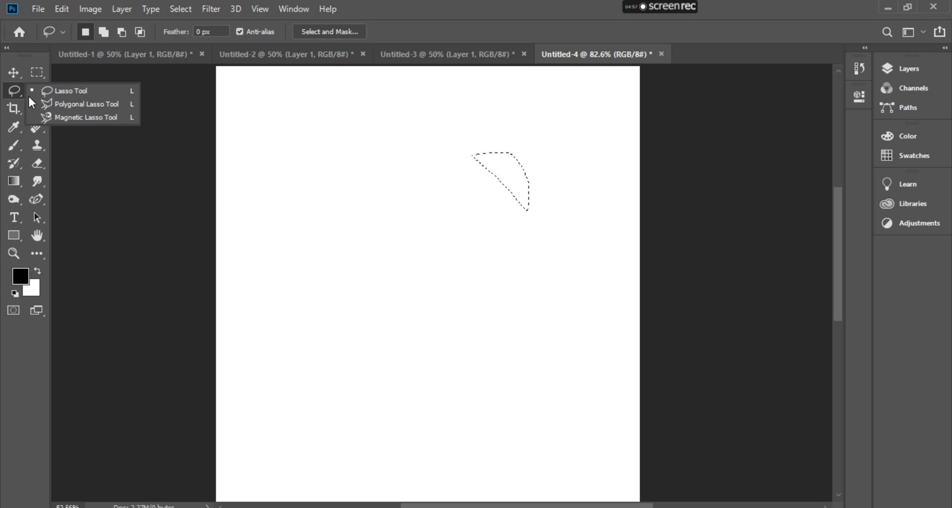
{"action": "left_click", "coordinate": [69, 103]}
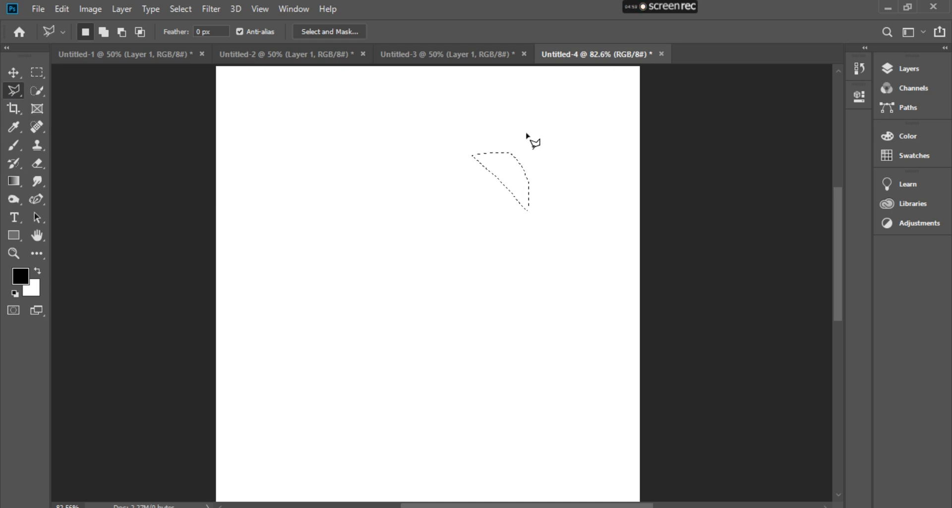
{"action": "left_click", "coordinate": [495, 151]}
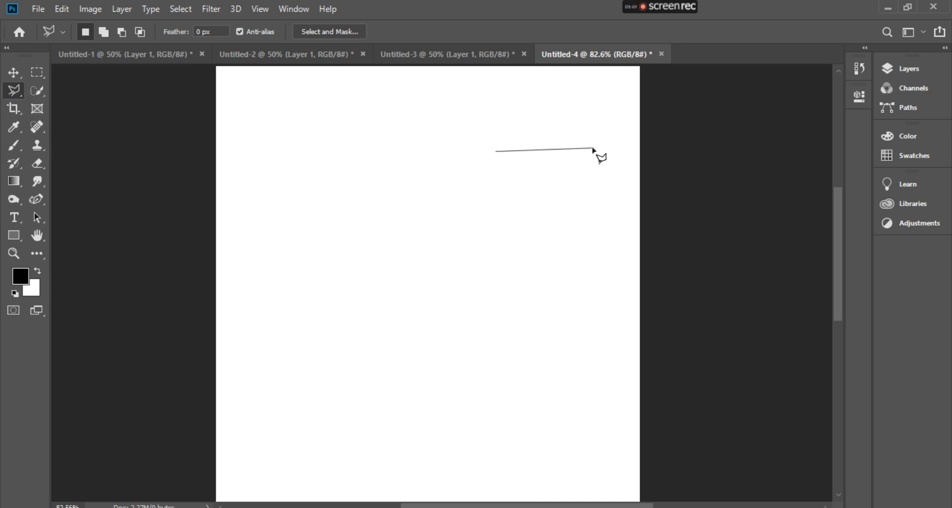
{"action": "left_click", "coordinate": [585, 119]}
{"action": "left_click", "coordinate": [565, 188]}
{"action": "left_click", "coordinate": [386, 161]}
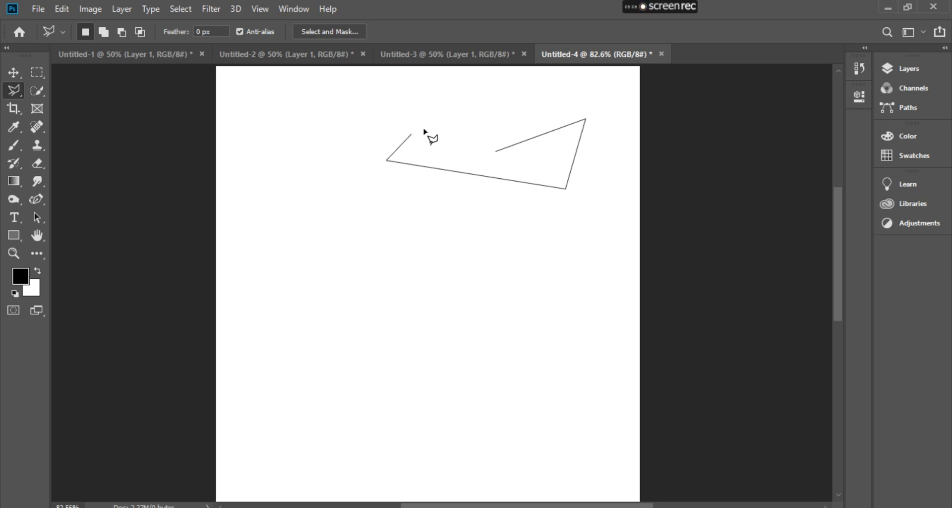
{"action": "left_click", "coordinate": [437, 118]}
{"action": "left_click", "coordinate": [457, 275]}
{"action": "left_click", "coordinate": [331, 259]}
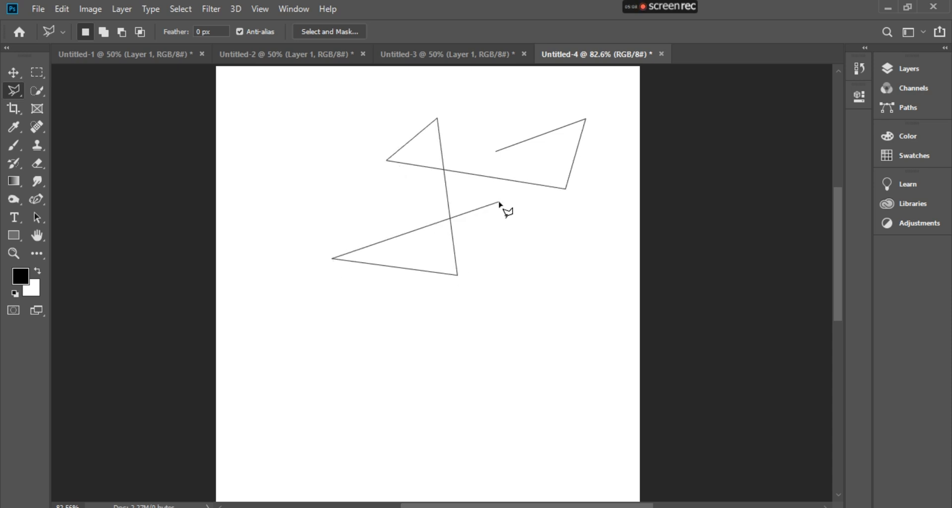
{"action": "left_click", "coordinate": [499, 202]}
{"action": "left_click", "coordinate": [531, 333]}
{"action": "left_click", "coordinate": [468, 121]}
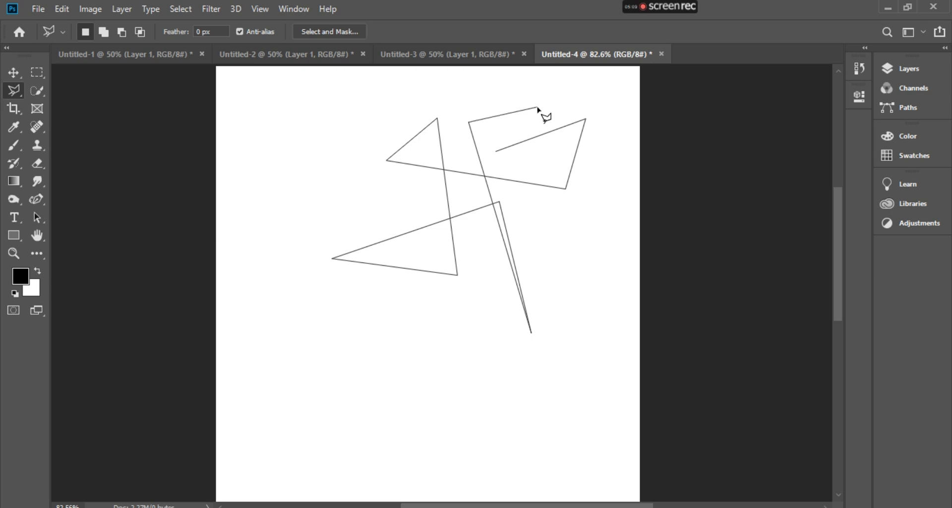
{"action": "left_click", "coordinate": [537, 107]}
{"action": "left_click", "coordinate": [499, 160]}
{"action": "left_click", "coordinate": [252, 160]}
{"action": "left_click", "coordinate": [282, 201]}
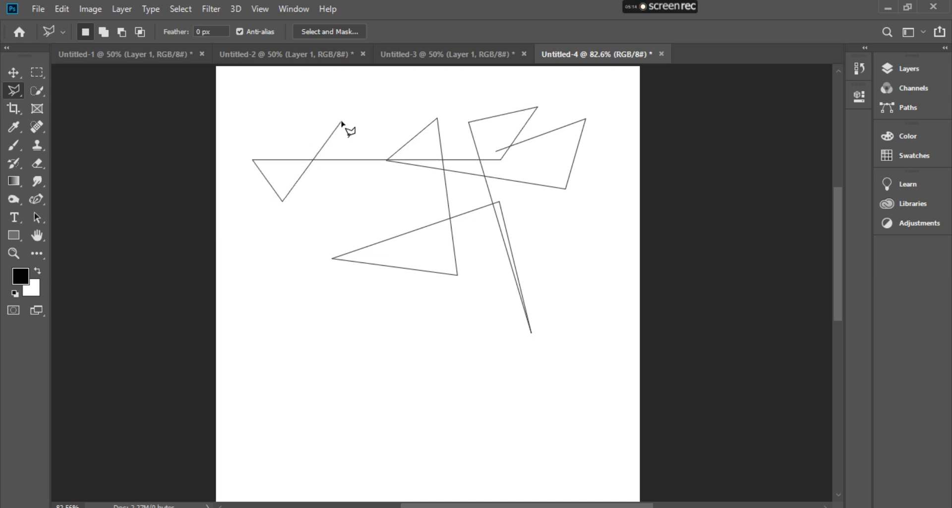
{"action": "left_click", "coordinate": [342, 122]}
{"action": "key", "text": "Escape"}
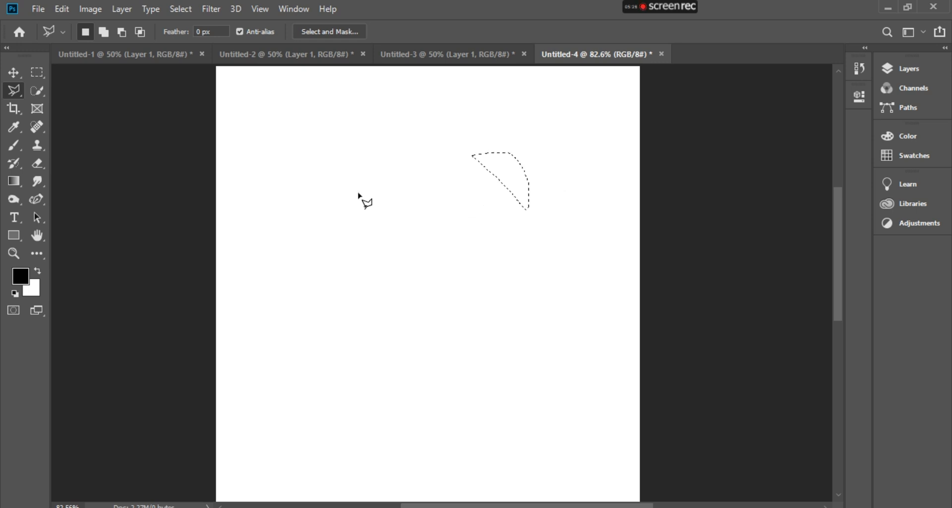
Deselect the freehand selection and draw a closed, self-crossing star-like selection of straight segments in the upper half of the canvas
{"action": "key", "text": "ctrl+d"}
{"action": "left_click", "coordinate": [489, 120]}
{"action": "left_click", "coordinate": [376, 169]}
{"action": "left_click", "coordinate": [490, 193]}
{"action": "left_click", "coordinate": [415, 119]}
{"action": "left_click", "coordinate": [248, 278]}
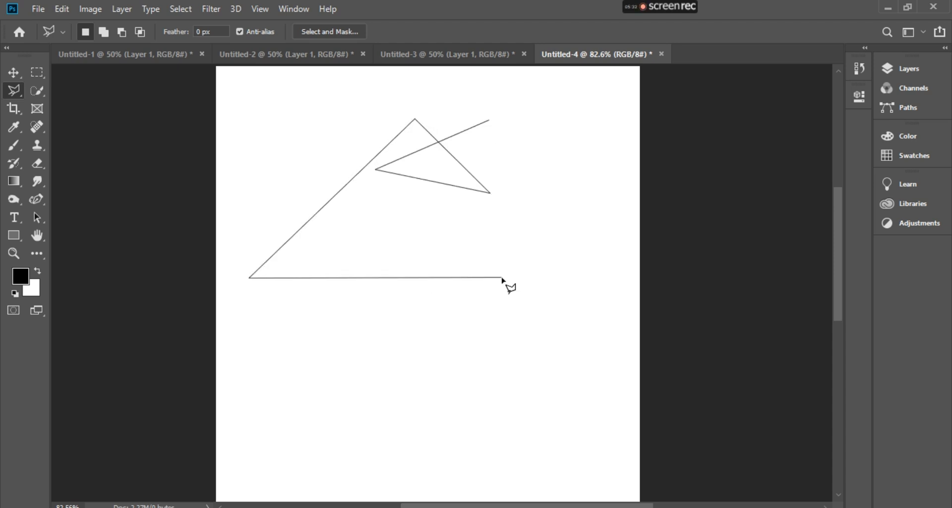
{"action": "left_click", "coordinate": [502, 278]}
{"action": "left_click", "coordinate": [286, 155]}
{"action": "left_click", "coordinate": [338, 329]}
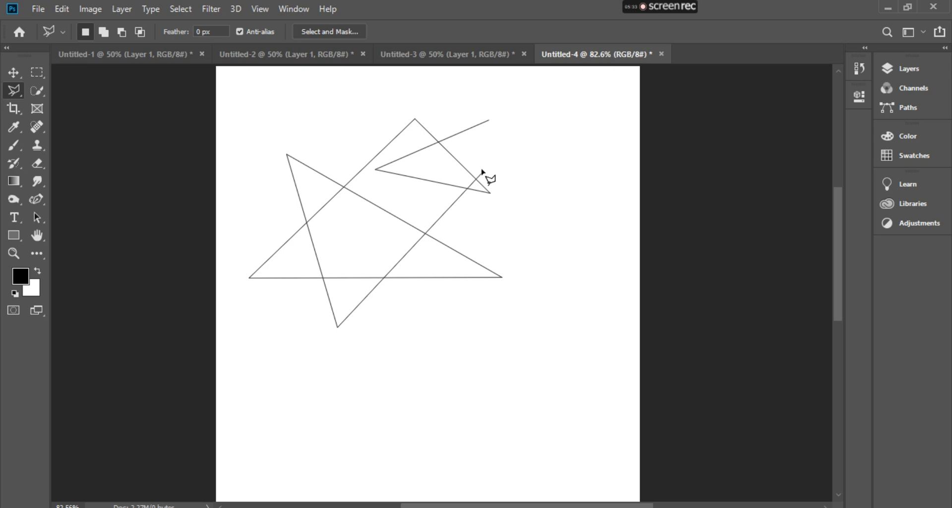
{"action": "left_click", "coordinate": [489, 120]}
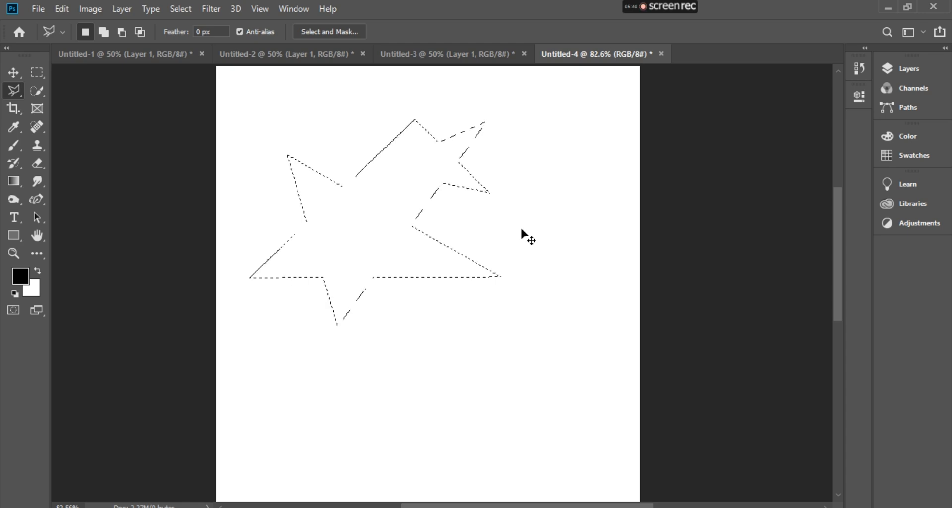
{"action": "key", "text": "ctrl+s"}
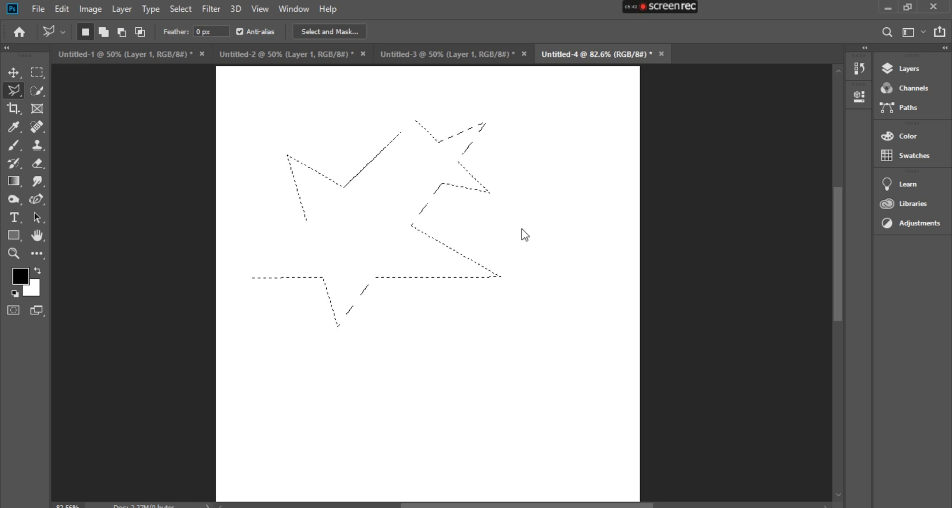
{"action": "left_click", "coordinate": [419, 400]}
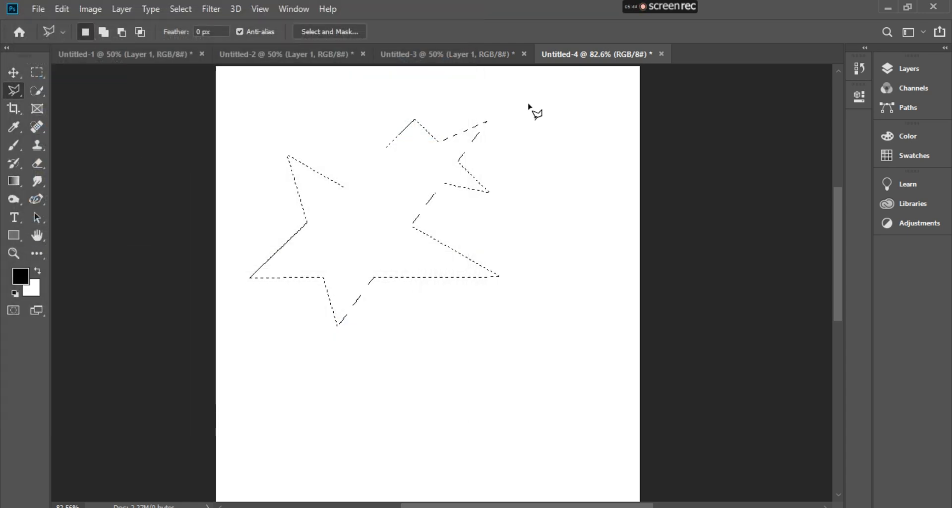
In the Untitled-2 building photo, begin a polygonal lasso outline at the image's right edge and trace the top of the framed glass block
{"action": "left_click", "coordinate": [422, 56]}
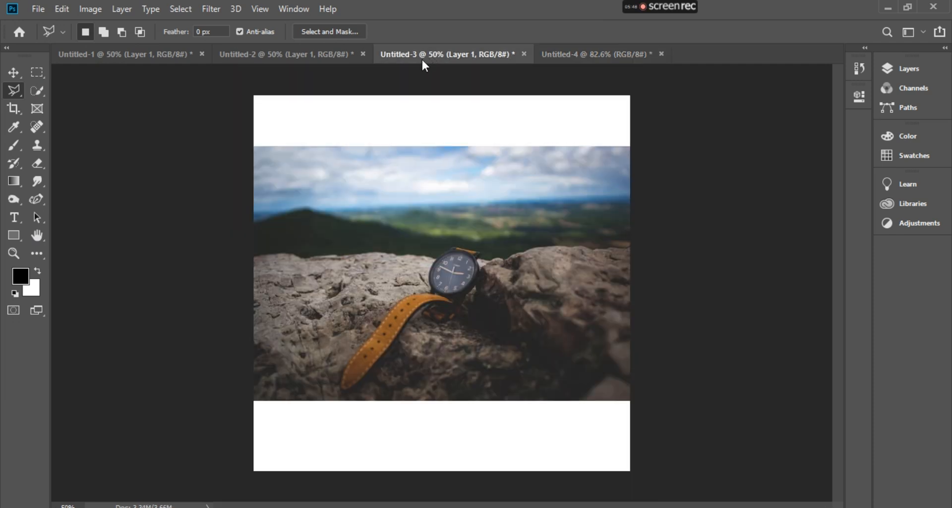
{"action": "left_click", "coordinate": [160, 54]}
{"action": "left_click", "coordinate": [235, 54]}
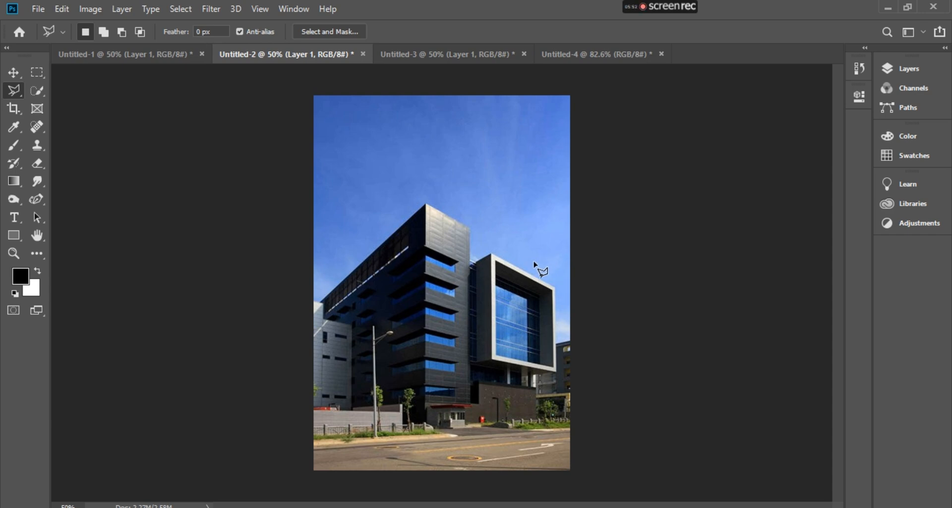
{"action": "scroll", "coordinate": [567, 367], "scroll_direction": "up", "scroll_amount": 4}
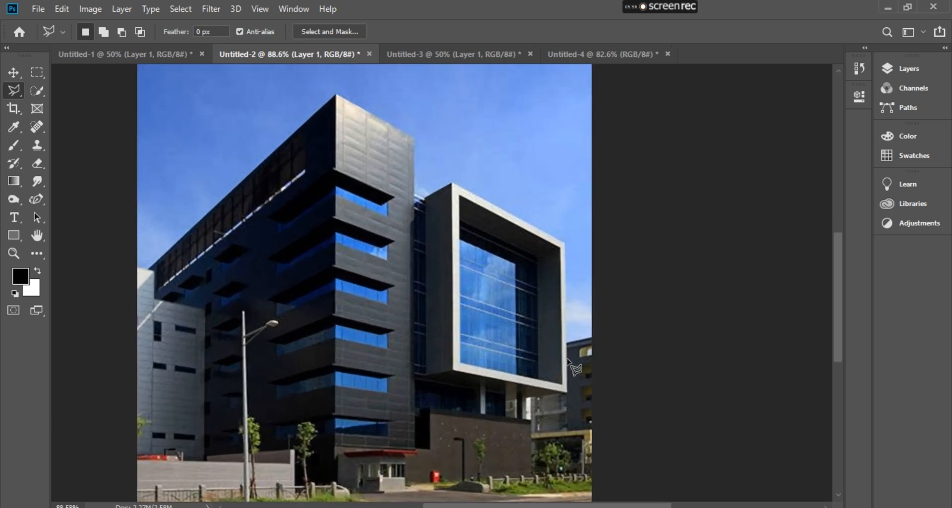
{"action": "left_click", "coordinate": [593, 337]}
{"action": "left_click", "coordinate": [567, 341]}
{"action": "left_click", "coordinate": [566, 244]}
{"action": "left_click", "coordinate": [451, 183]}
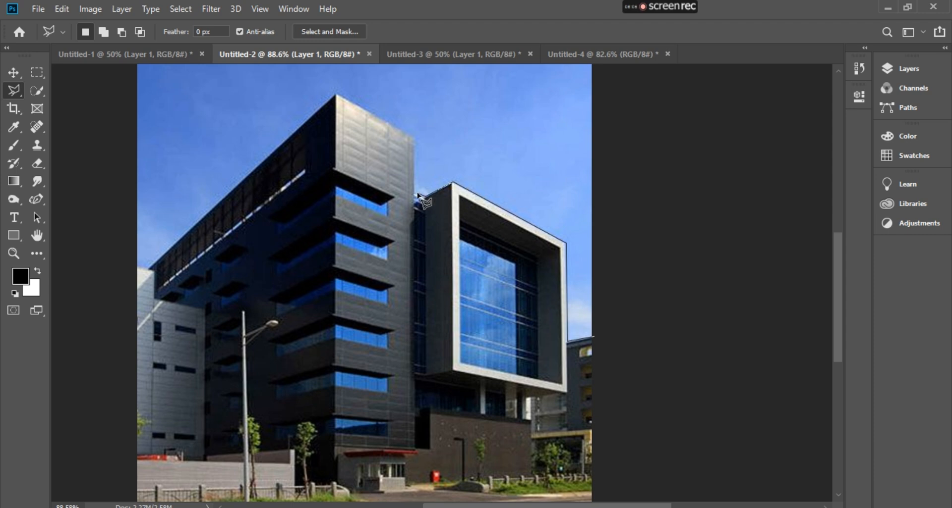
Continue the outline up the tall block's corner, over its peak and down the sloping roofline to the lower grey building
{"action": "scroll", "coordinate": [377, 347], "scroll_direction": "up", "scroll_amount": 10}
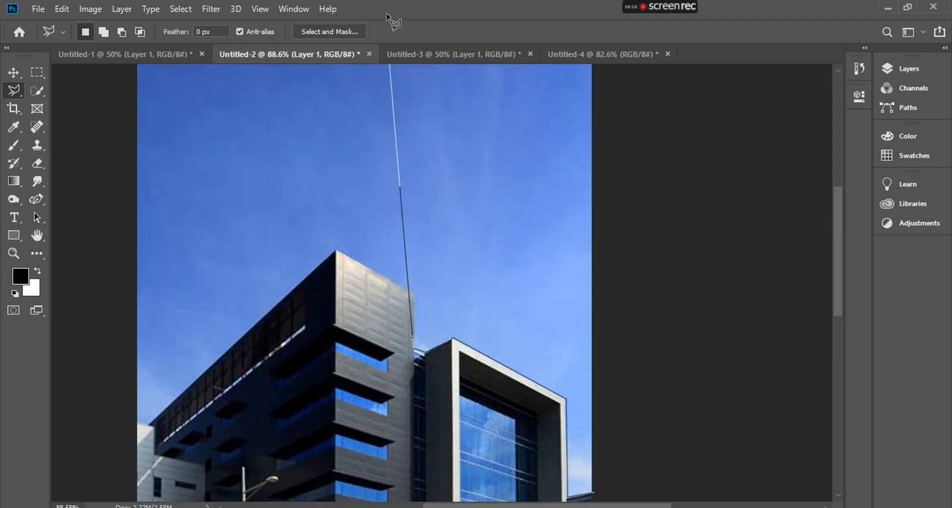
{"action": "scroll", "coordinate": [317, 446], "scroll_direction": "down", "scroll_amount": 4}
{"action": "scroll", "coordinate": [312, 452], "scroll_direction": "down", "scroll_amount": 10}
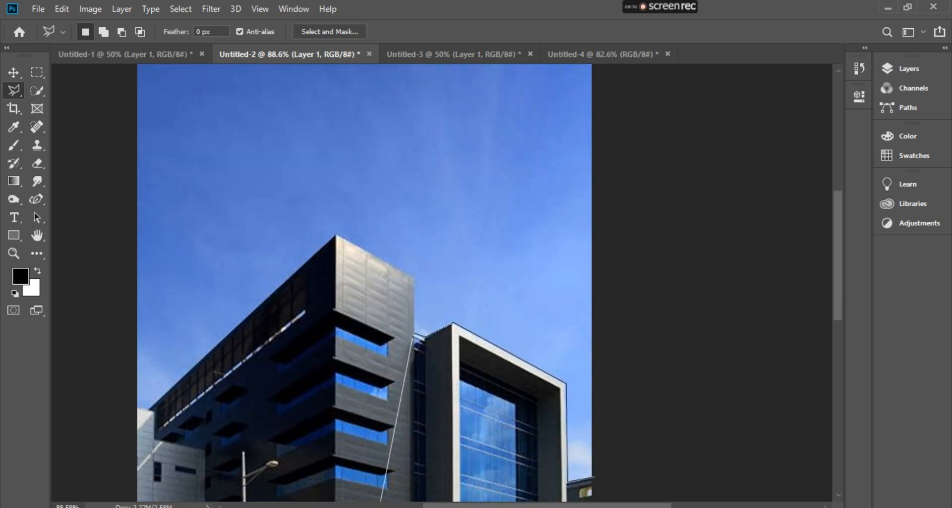
{"action": "scroll", "coordinate": [389, 496], "scroll_direction": "down", "scroll_amount": 10}
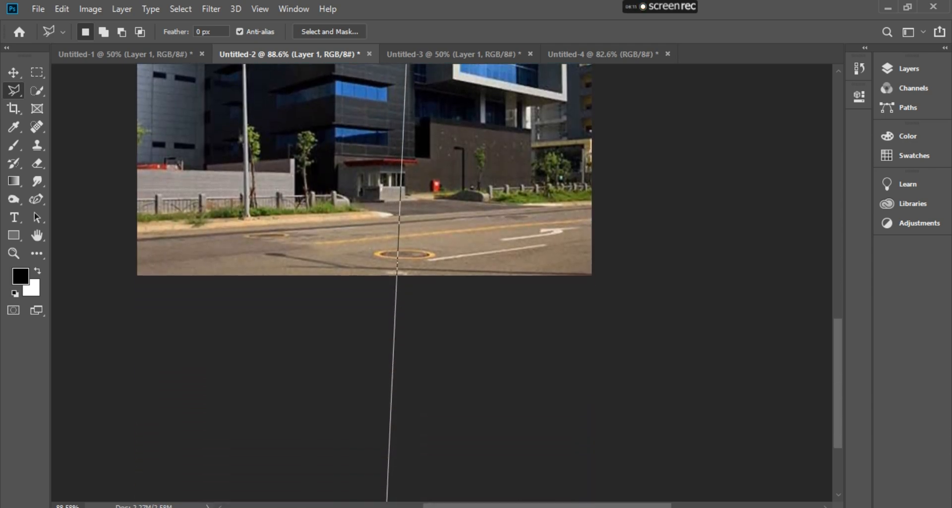
{"action": "scroll", "coordinate": [421, 124], "scroll_direction": "up", "scroll_amount": 10}
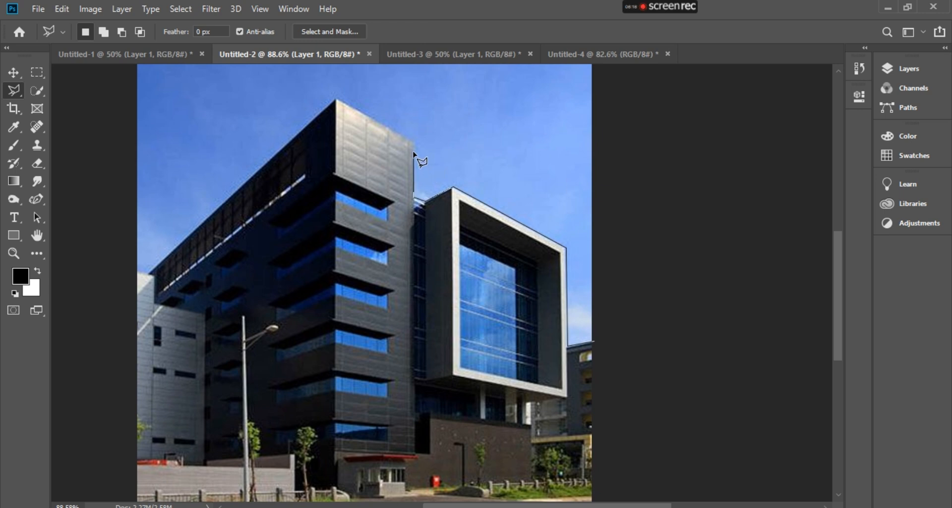
{"action": "left_click", "coordinate": [414, 140]}
{"action": "left_click", "coordinate": [337, 98]}
{"action": "left_click", "coordinate": [150, 272]}
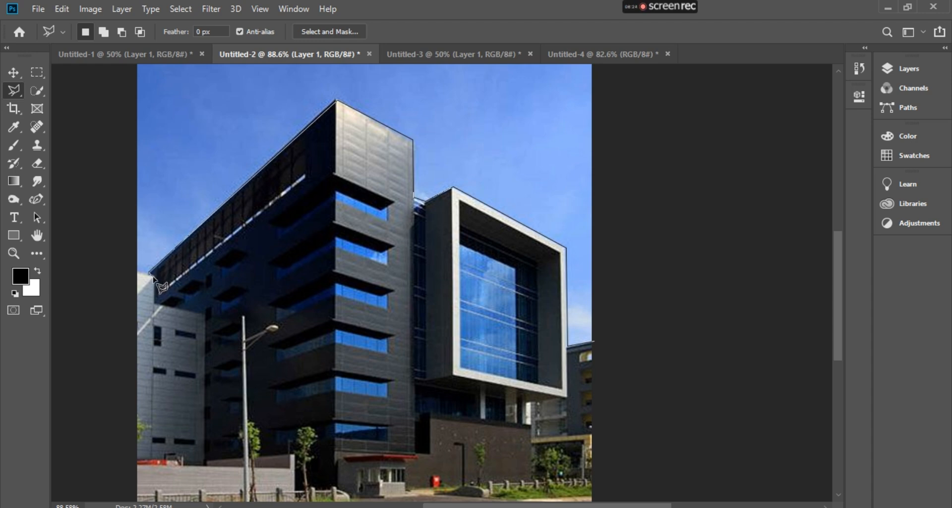
Carry the outline around outside the canvas's left, bottom and right edges and close the selection at its starting point
{"action": "left_click", "coordinate": [129, 274]}
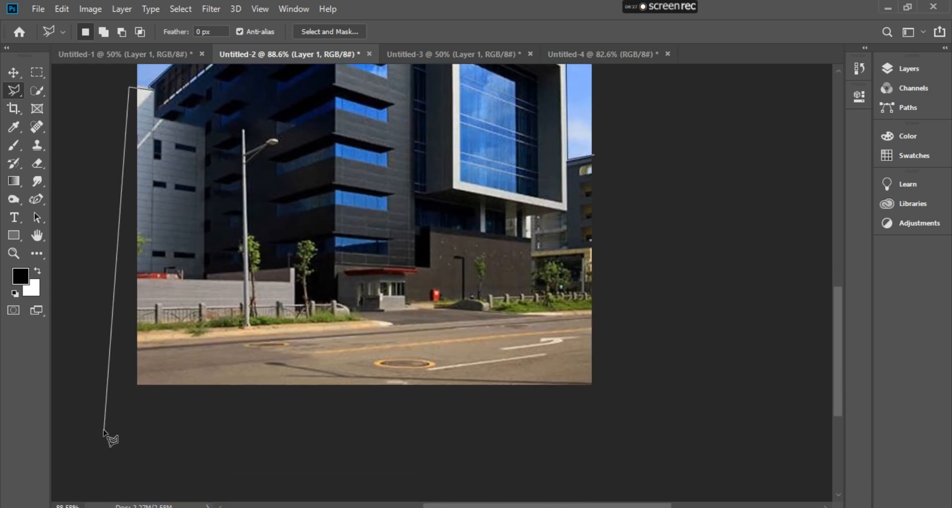
{"action": "left_click", "coordinate": [106, 434]}
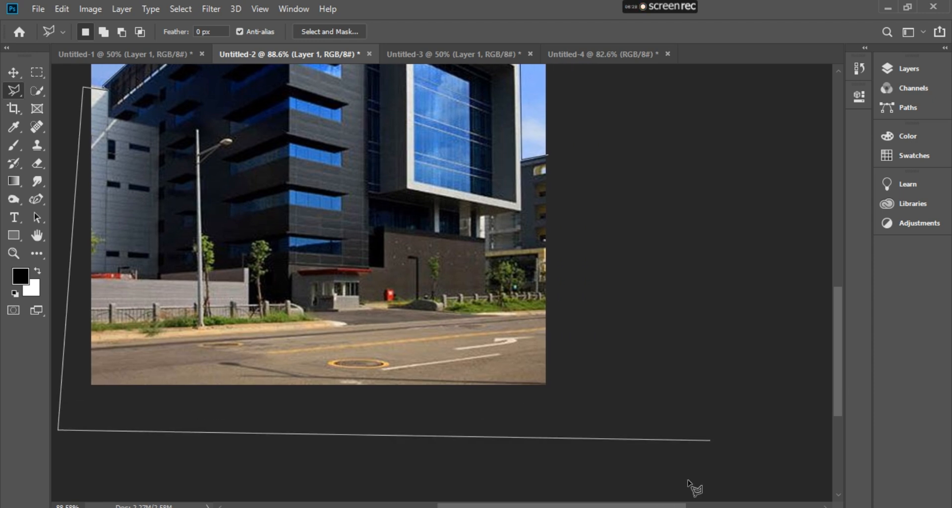
{"action": "left_click", "coordinate": [628, 425]}
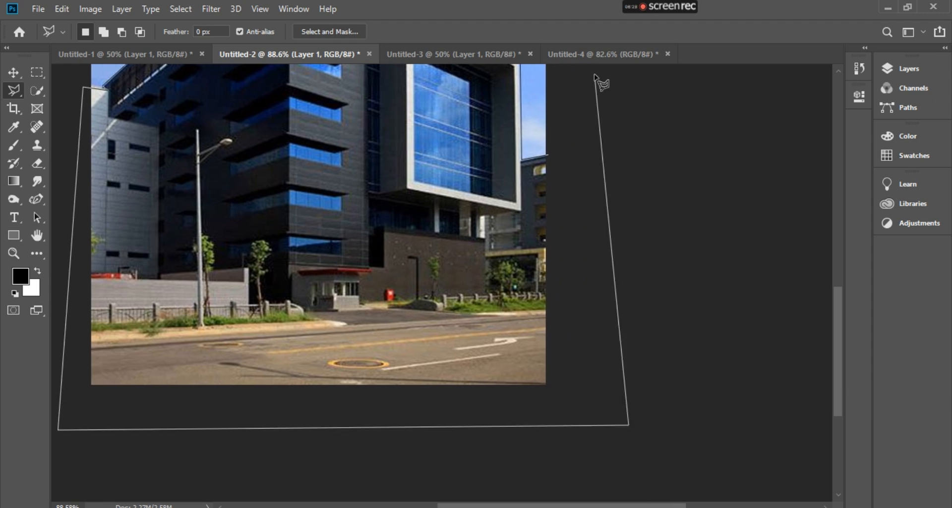
{"action": "left_click", "coordinate": [547, 156]}
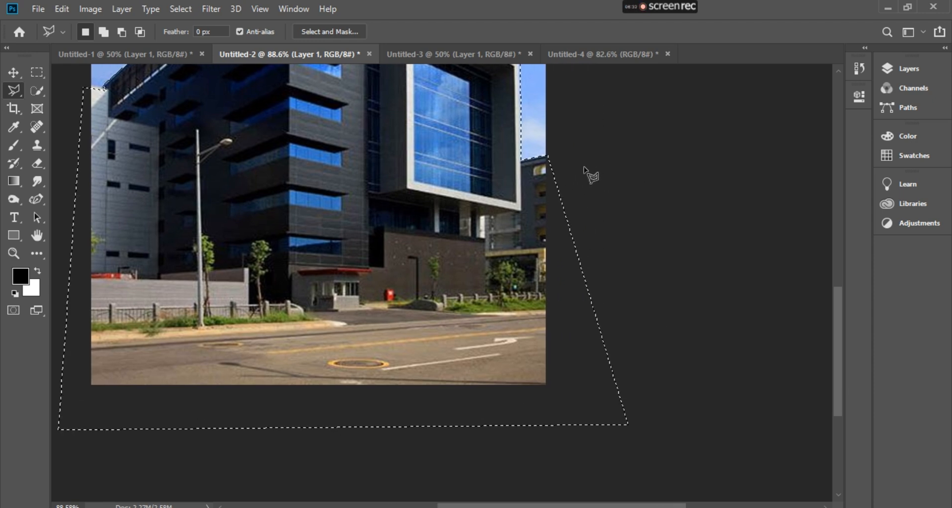
Copy the selected building and street to a new layer and hide the original photo on Layer 1
{"action": "scroll", "coordinate": [585, 171], "scroll_direction": "up", "scroll_amount": 1}
{"action": "scroll", "coordinate": [585, 171], "scroll_direction": "down", "scroll_amount": 2}
{"action": "scroll", "coordinate": [584, 168], "scroll_direction": "down", "scroll_amount": 2}
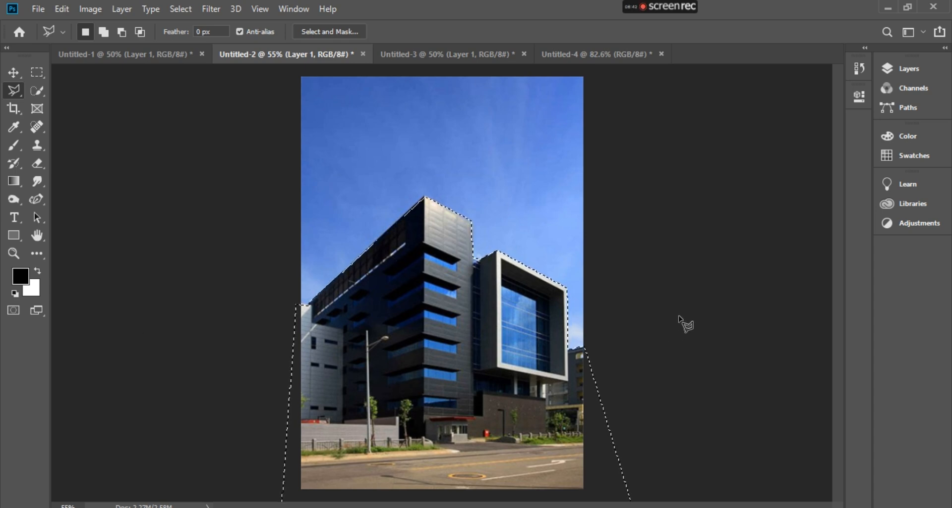
{"action": "key", "text": "ctrl+j"}
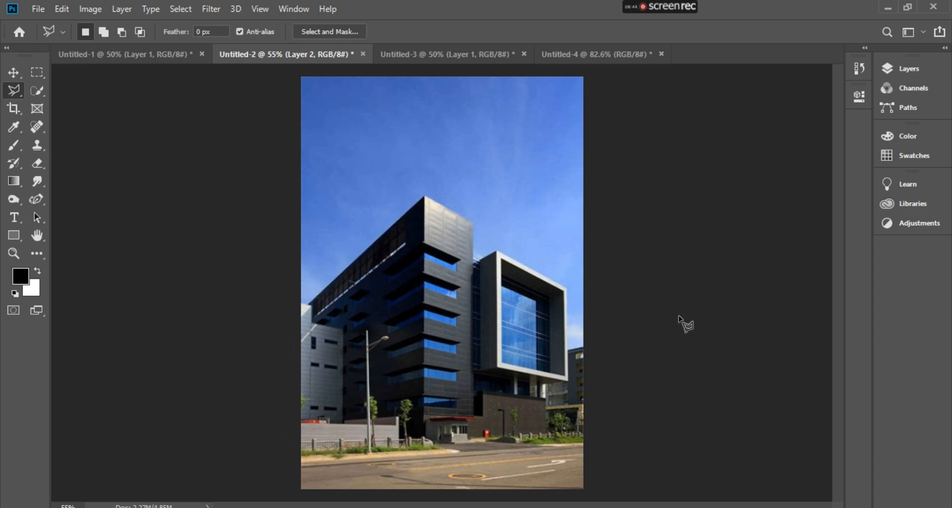
{"action": "left_click", "coordinate": [896, 71]}
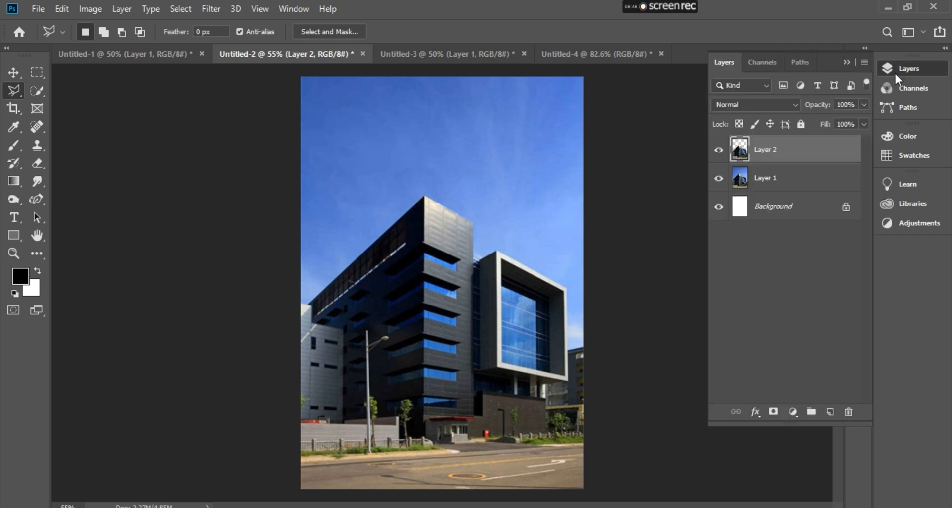
{"action": "left_click", "coordinate": [718, 179]}
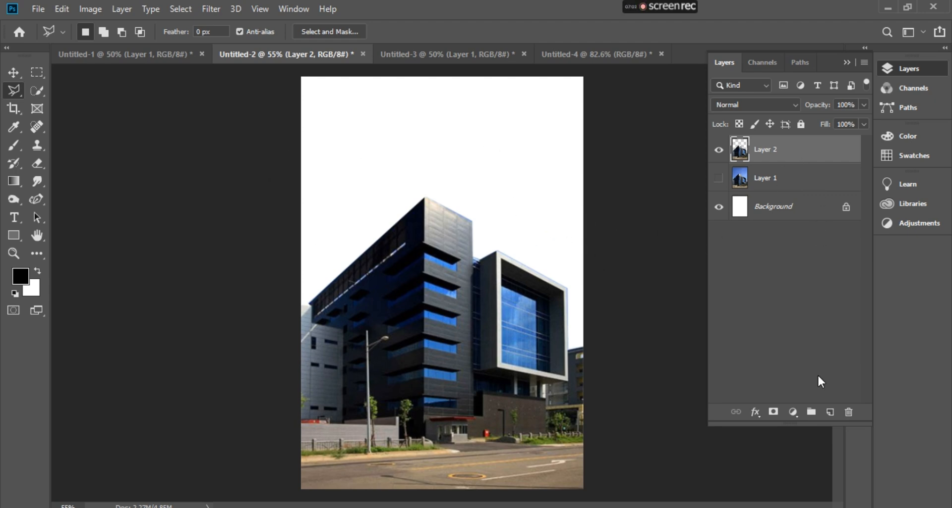
Add a new empty layer and place it directly beneath the building cutout on Layer 2
{"action": "left_click", "coordinate": [829, 413]}
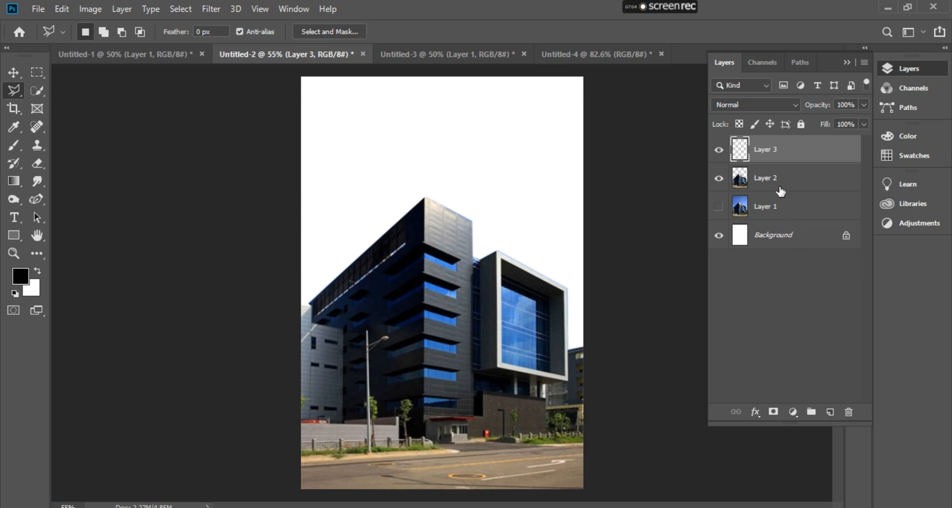
{"action": "left_click_drag", "start_coordinate": [779, 191], "coordinate": [770, 150]}
{"action": "left_click", "coordinate": [779, 179]}
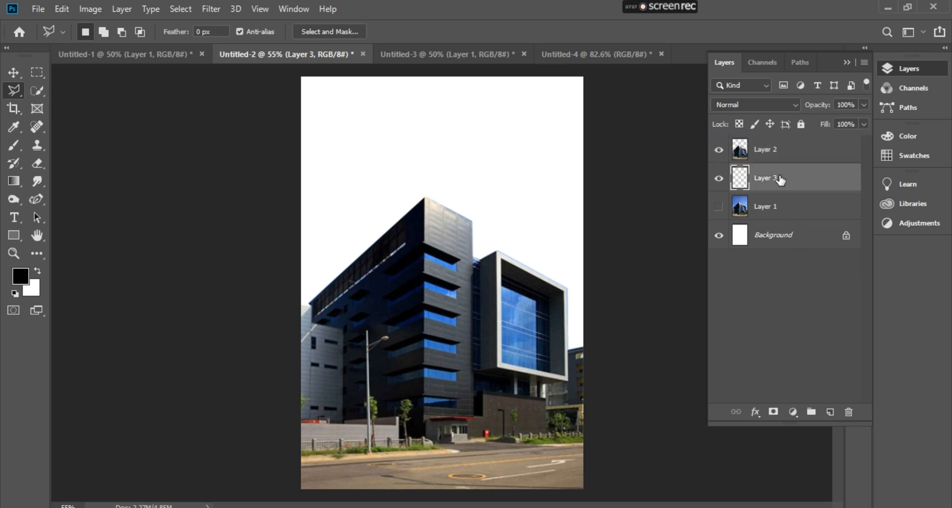
Activate the Brush Tool and set the foreground colour to a light sky blue with a hue of 203°
{"action": "left_click", "coordinate": [11, 147]}
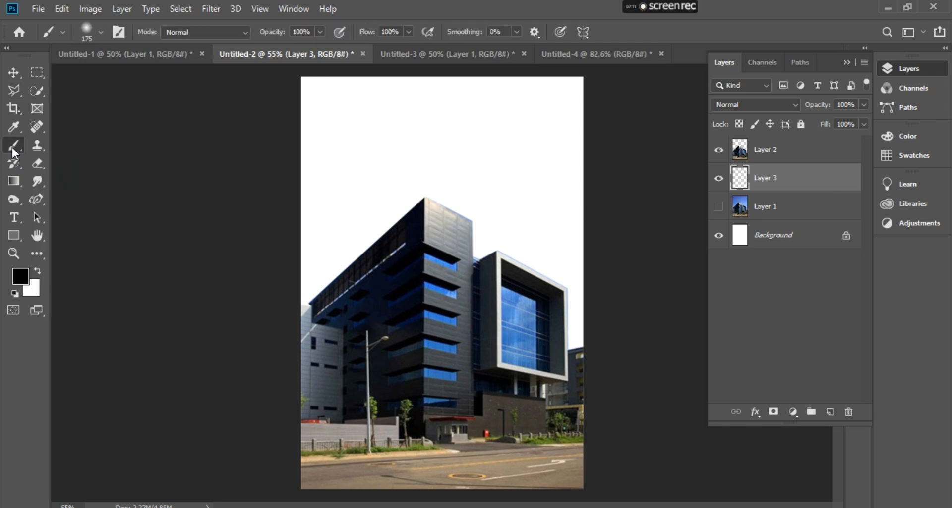
{"action": "left_click", "coordinate": [21, 275]}
{"action": "left_click", "coordinate": [487, 174]}
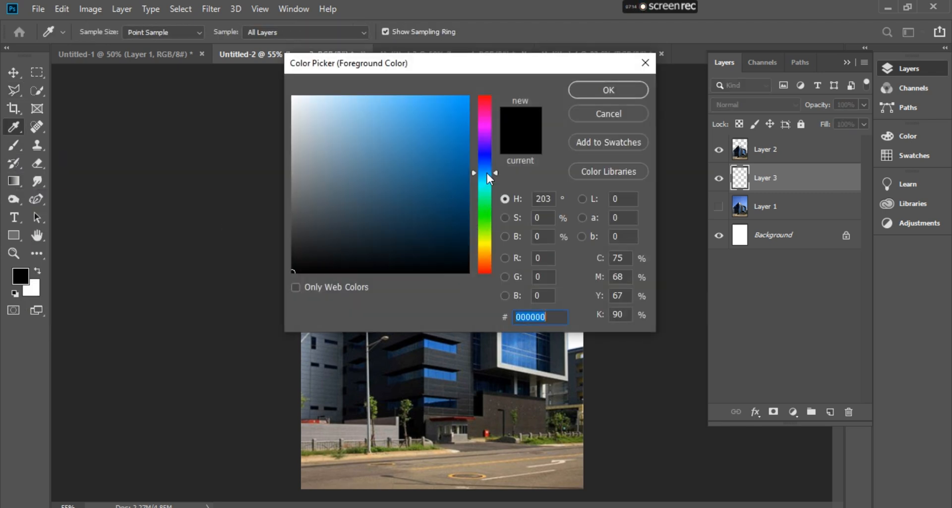
{"action": "left_click", "coordinate": [393, 105]}
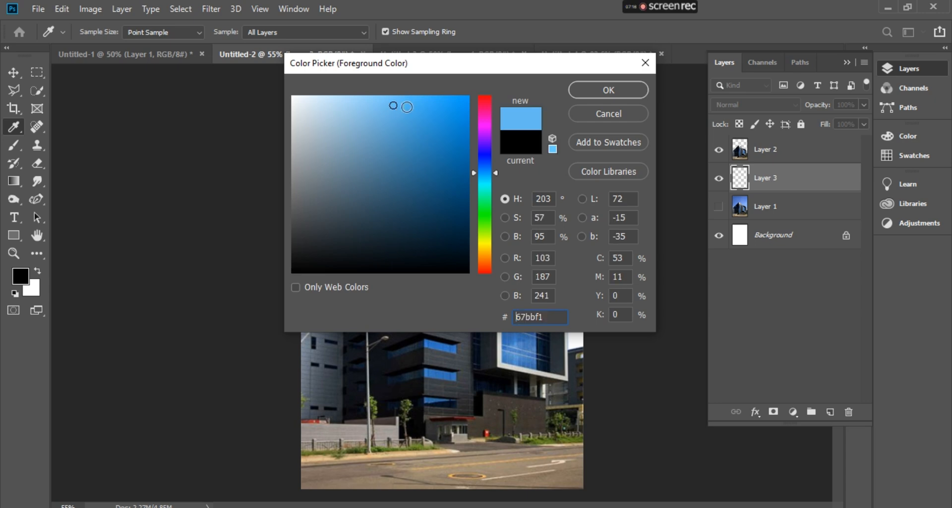
{"action": "left_click", "coordinate": [590, 88]}
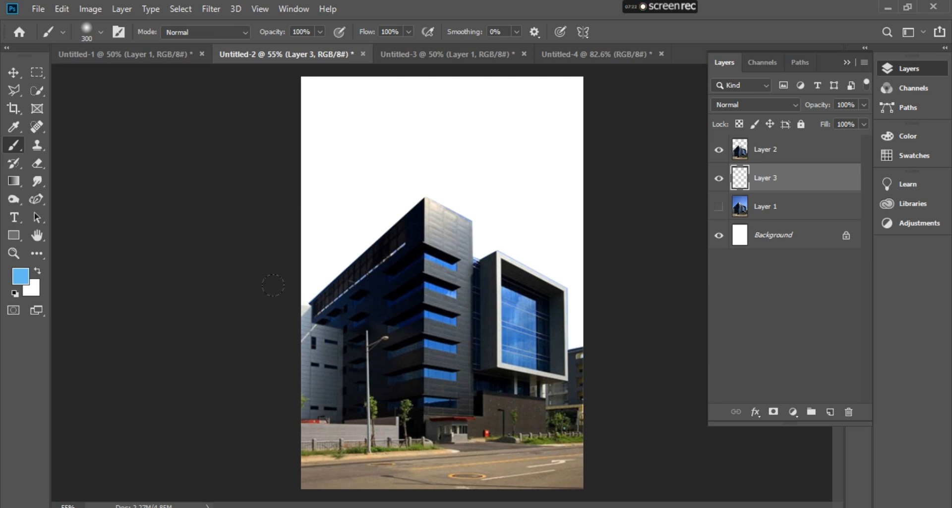
Paint the whole sky area behind the building light blue on Layer 3 with a soft 300 px brush
{"action": "mouse_move", "coordinate": [272, 286]}
{"action": "left_mouse_down"}
{"action": "mouse_move", "coordinate": [322, 233]}
{"action": "mouse_move", "coordinate": [347, 104]}
{"action": "mouse_move", "coordinate": [495, 109]}
{"action": "mouse_move", "coordinate": [549, 227]}
{"action": "mouse_move", "coordinate": [418, 162]}
{"action": "mouse_move", "coordinate": [377, 209]}
{"action": "mouse_move", "coordinate": [545, 164]}
{"action": "mouse_move", "coordinate": [627, 177]}
{"action": "mouse_move", "coordinate": [441, 379]}
{"action": "mouse_move", "coordinate": [545, 399]}
{"action": "left_mouse_up"}
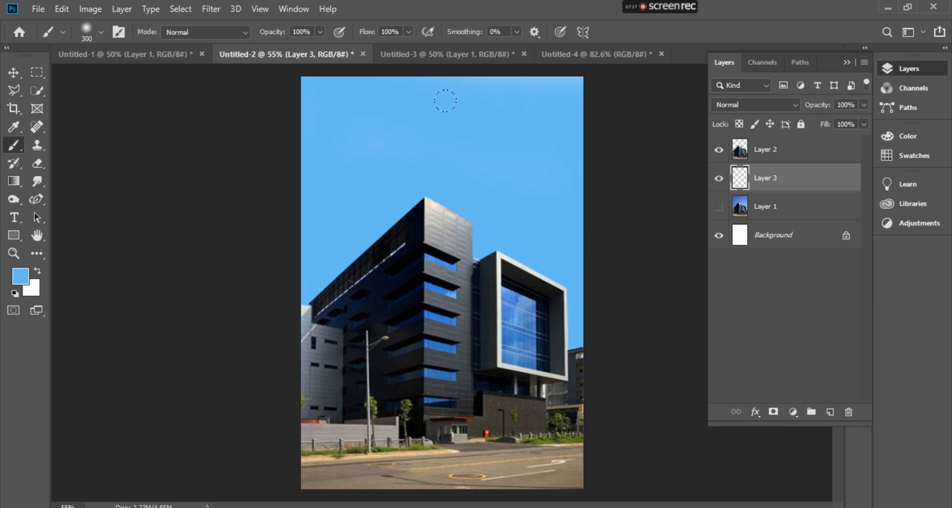
{"action": "left_click_drag", "start_coordinate": [598, 93], "coordinate": [362, 57]}
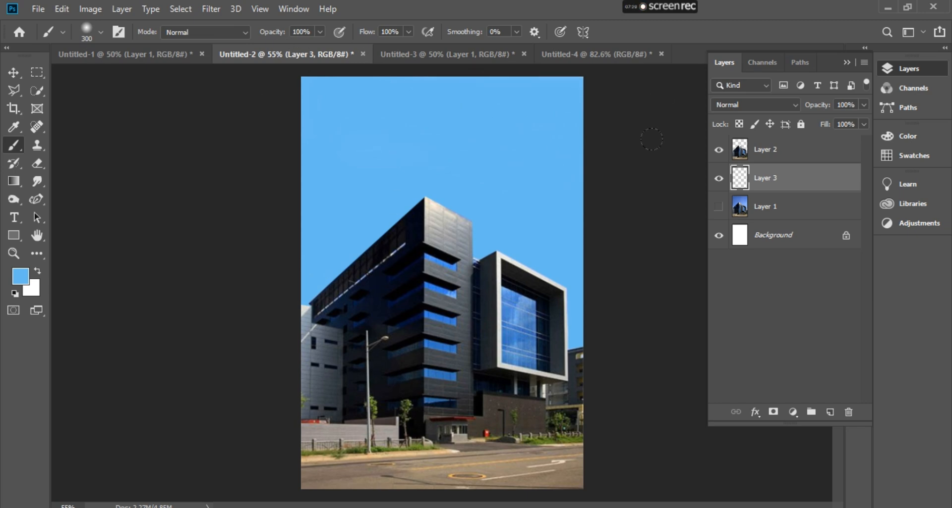
{"action": "left_click", "coordinate": [13, 72]}
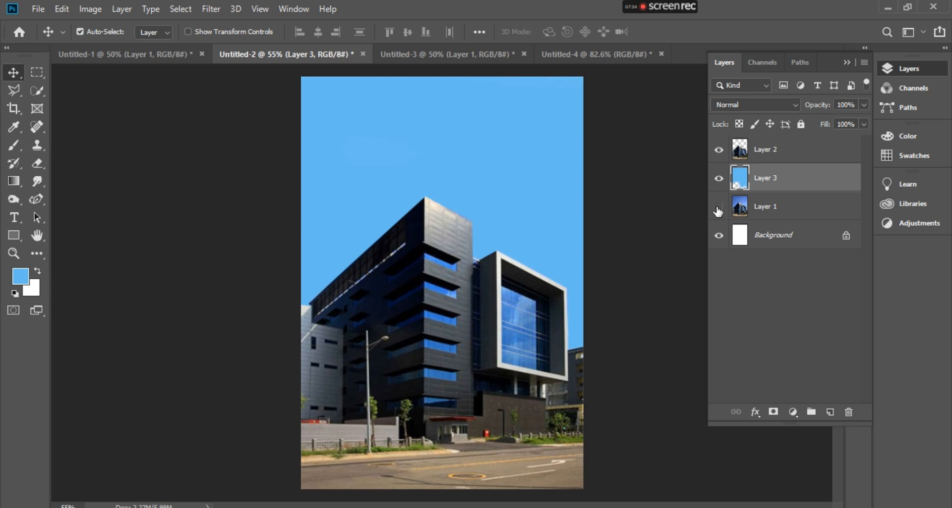
Compare the painted sky with the original photo by toggling Layer 3 and Layer 1, leaving both shown and Layer 1 selected
{"action": "left_click", "coordinate": [718, 178]}
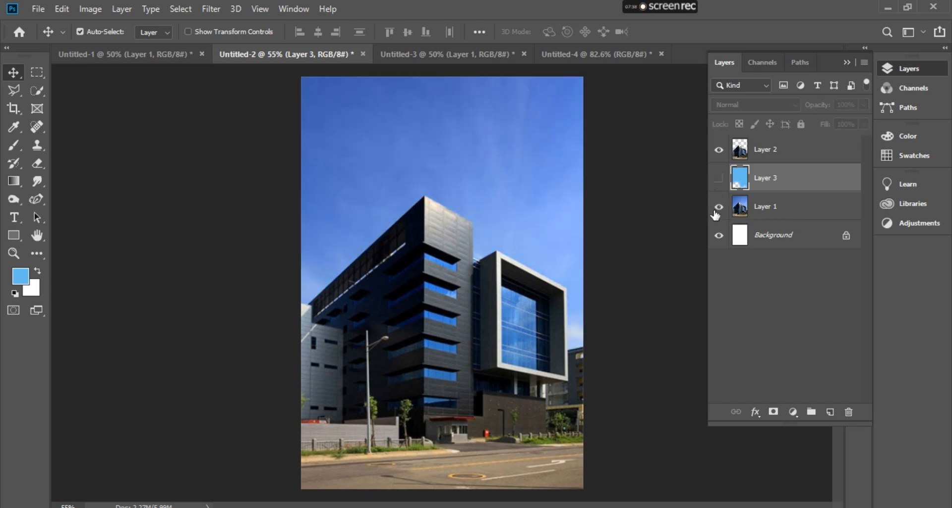
{"action": "left_click", "coordinate": [718, 208]}
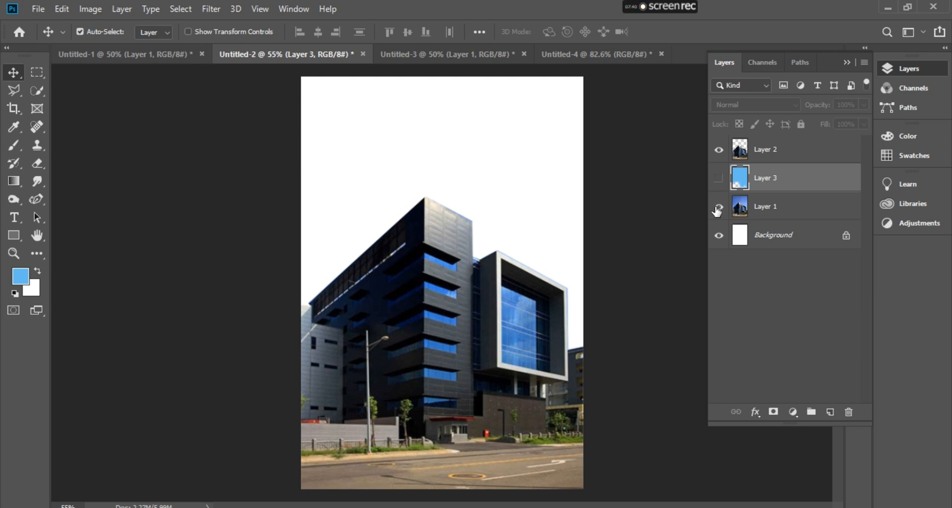
{"action": "left_click", "coordinate": [717, 209]}
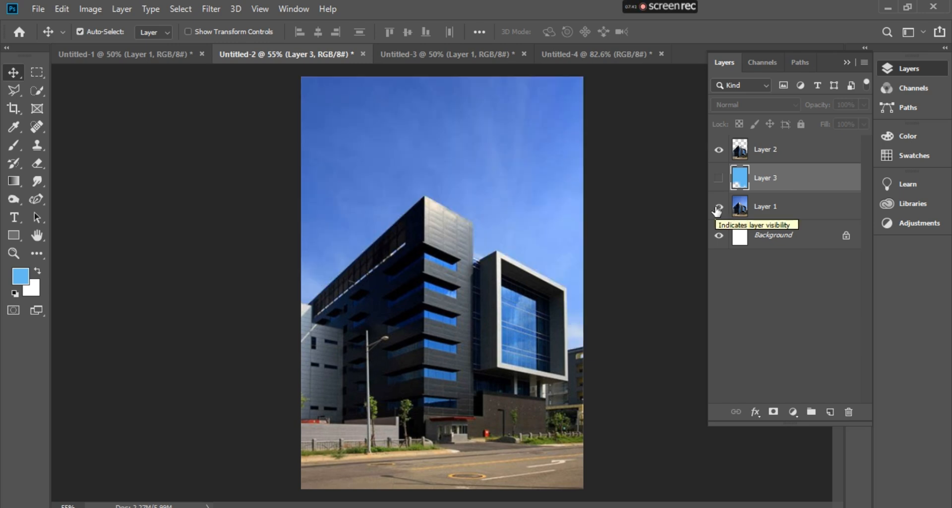
{"action": "left_click", "coordinate": [717, 208]}
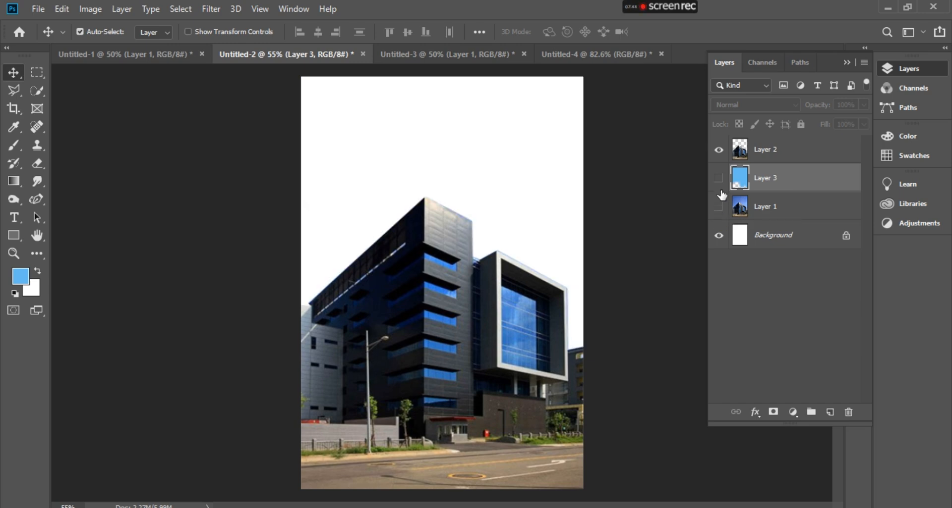
{"action": "left_click", "coordinate": [718, 179]}
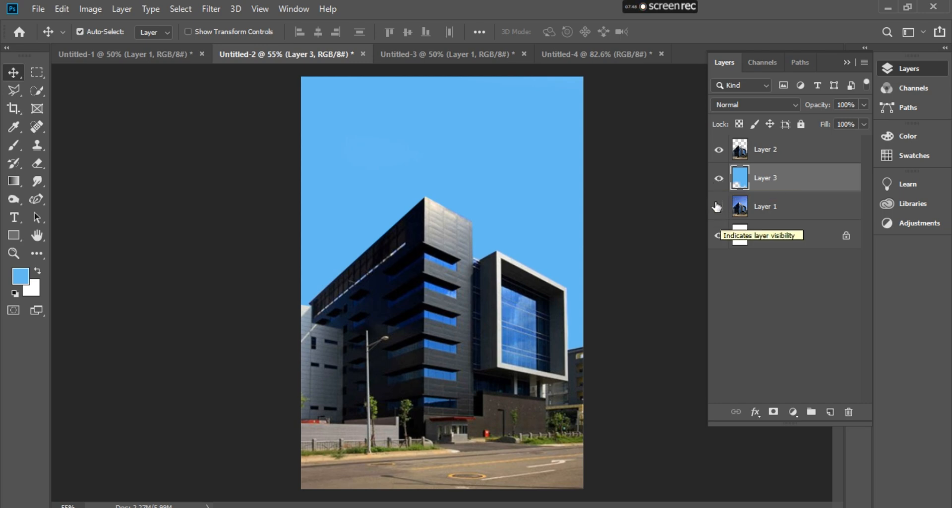
{"action": "left_click", "coordinate": [718, 207]}
{"action": "mouse_move", "coordinate": [786, 215]}
{"action": "left_mouse_down"}
{"action": "mouse_move", "coordinate": [786, 164]}
{"action": "mouse_move", "coordinate": [799, 215]}
{"action": "left_mouse_up"}
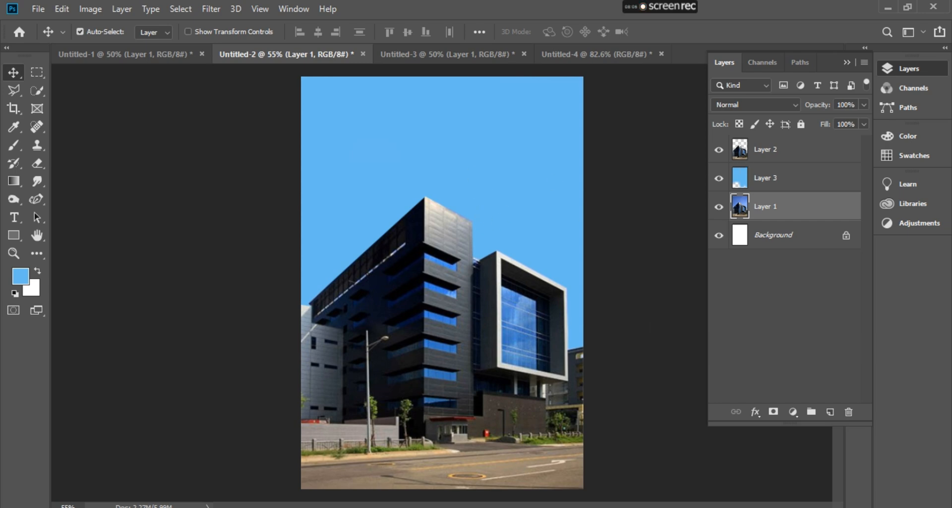
Switch to the Pinterest page in the browser and search for "apple"
{"action": "key", "text": "alt+Tab"}
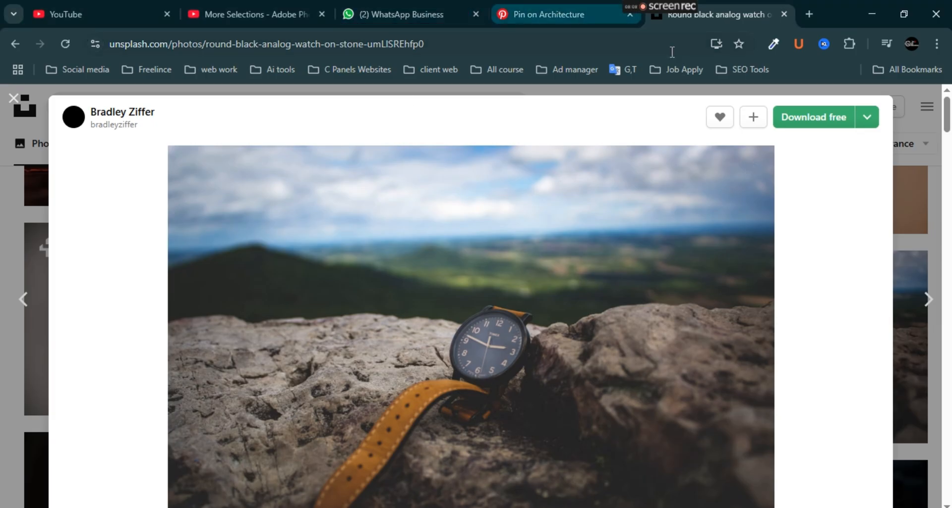
{"action": "left_click", "coordinate": [549, 1]}
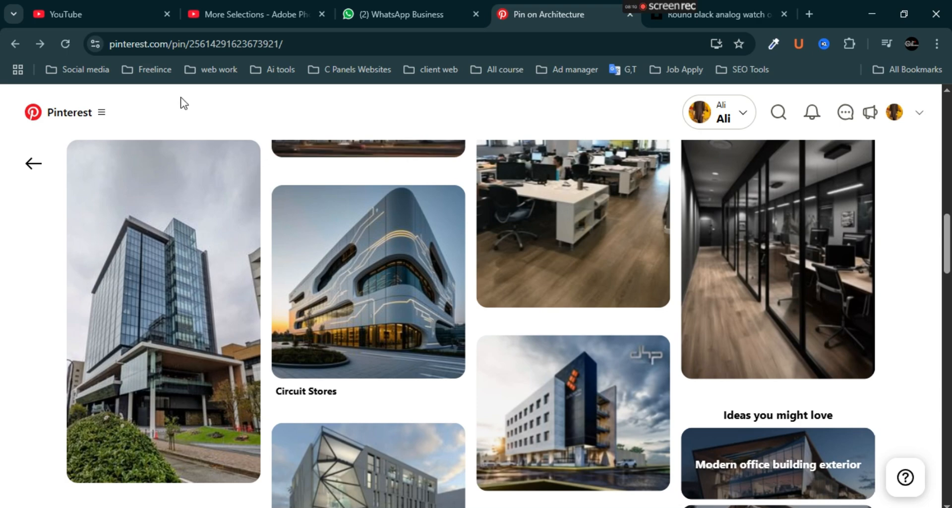
{"action": "left_click", "coordinate": [777, 112]}
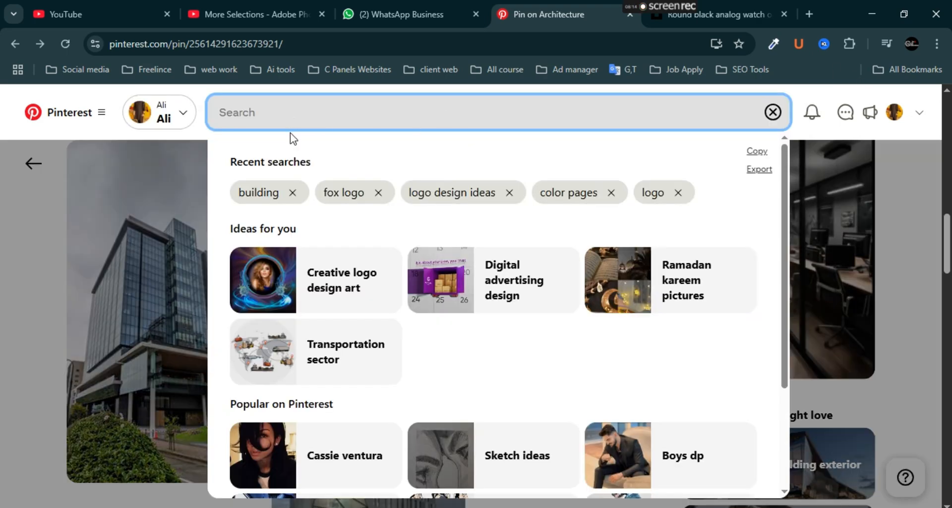
{"action": "type", "text": "apple"}
{"action": "key", "text": "Return"}
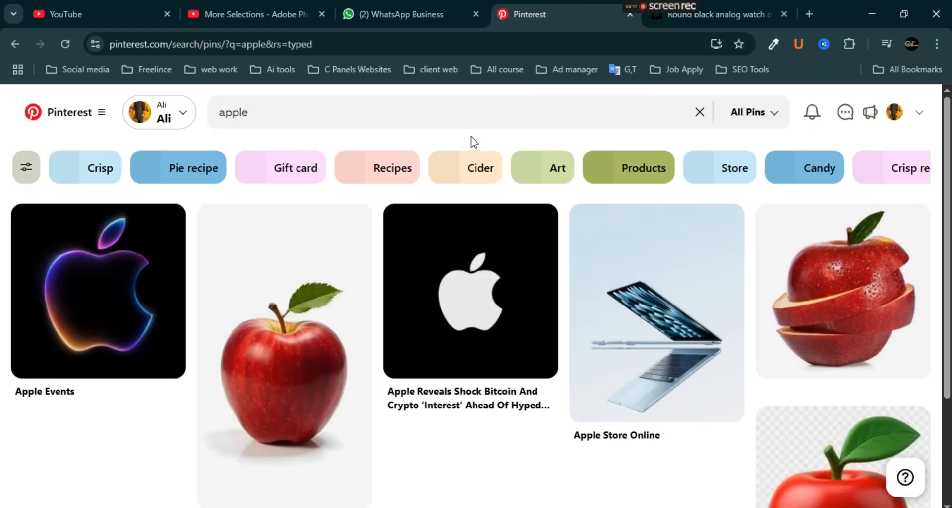
Open the pin of the single red apple with a green leaf on white and copy its image
{"action": "left_click", "coordinate": [308, 395]}
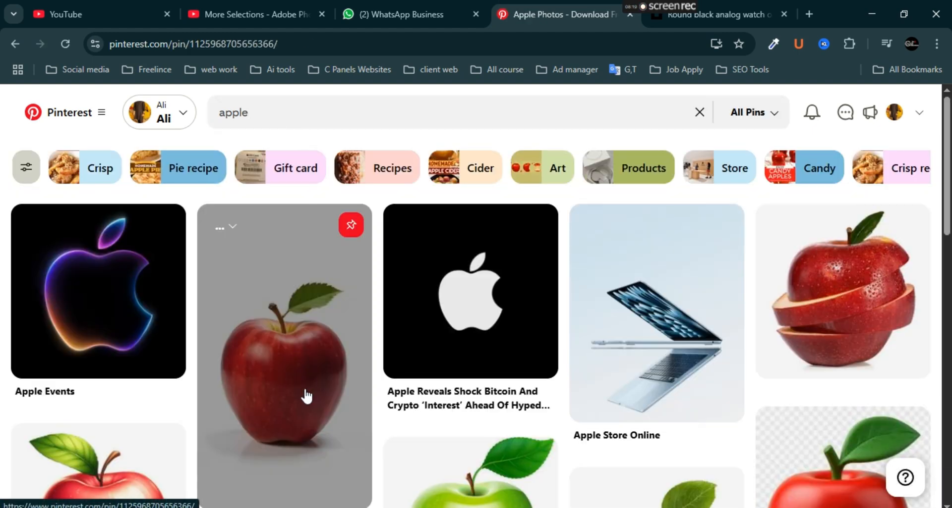
{"action": "right_click", "coordinate": [276, 318]}
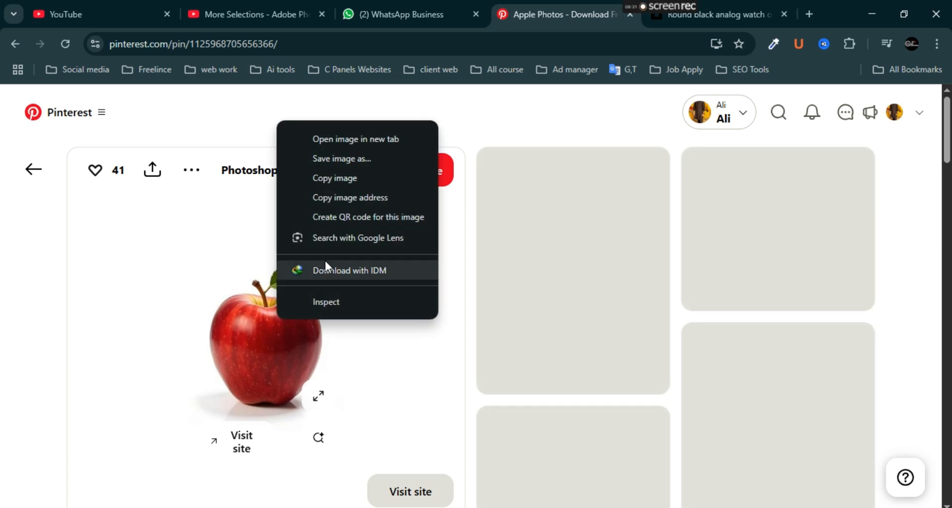
{"action": "left_click", "coordinate": [329, 174]}
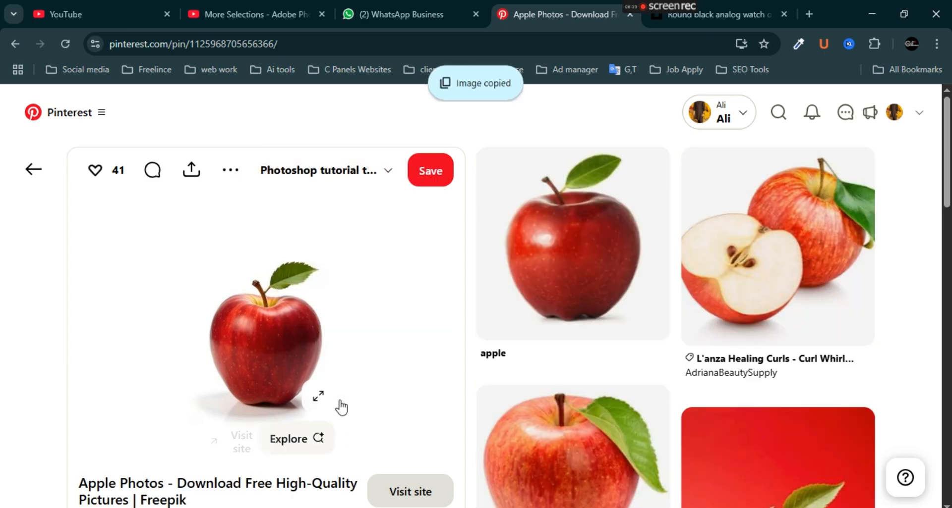
Return to Photoshop, paste the apple as a new layer above the building, and hide Layer 2, Layer 3 and Layer 1
{"action": "key", "text": "alt+Tab"}
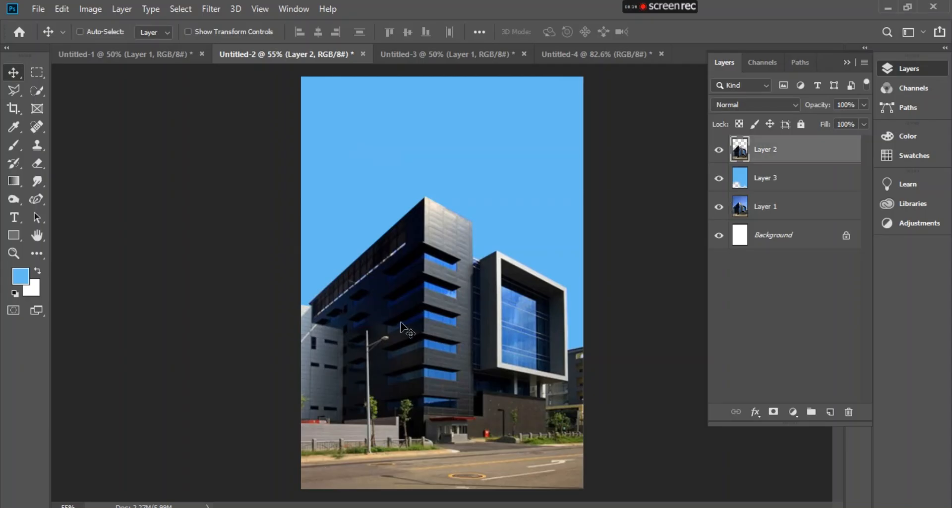
{"action": "key", "text": "ctrl+v"}
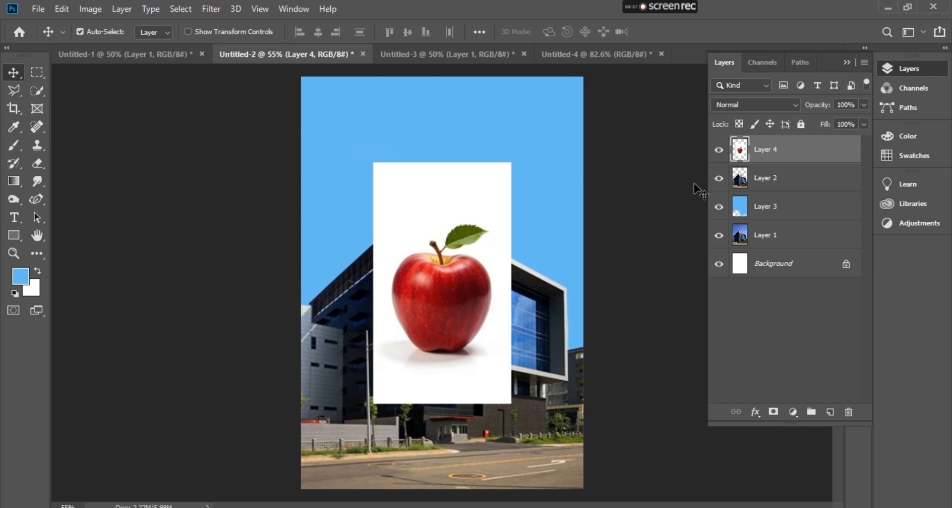
{"action": "left_click", "coordinate": [719, 178]}
{"action": "left_click", "coordinate": [718, 207]}
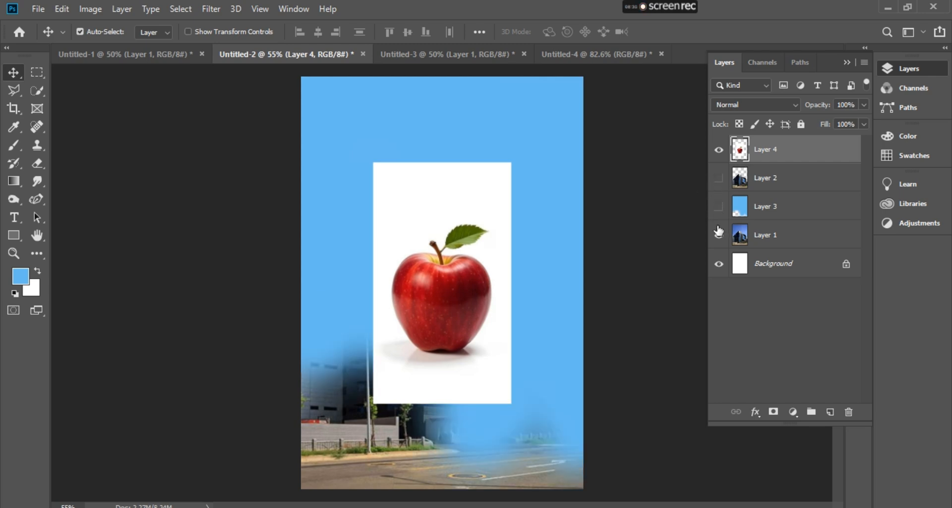
{"action": "left_click", "coordinate": [718, 236]}
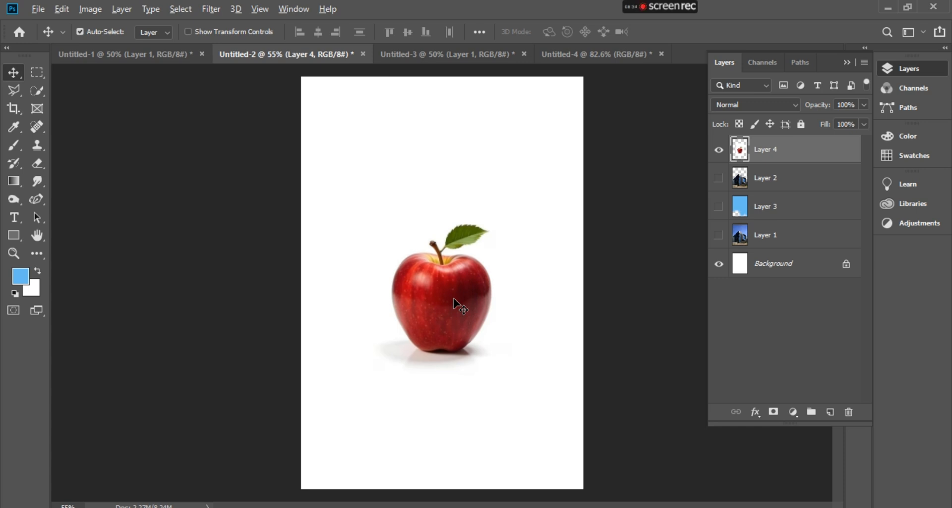
Activate the Magnetic Lasso Tool for the close-up apple on Layer 4
{"action": "scroll", "coordinate": [453, 303], "scroll_direction": "up", "scroll_amount": 5}
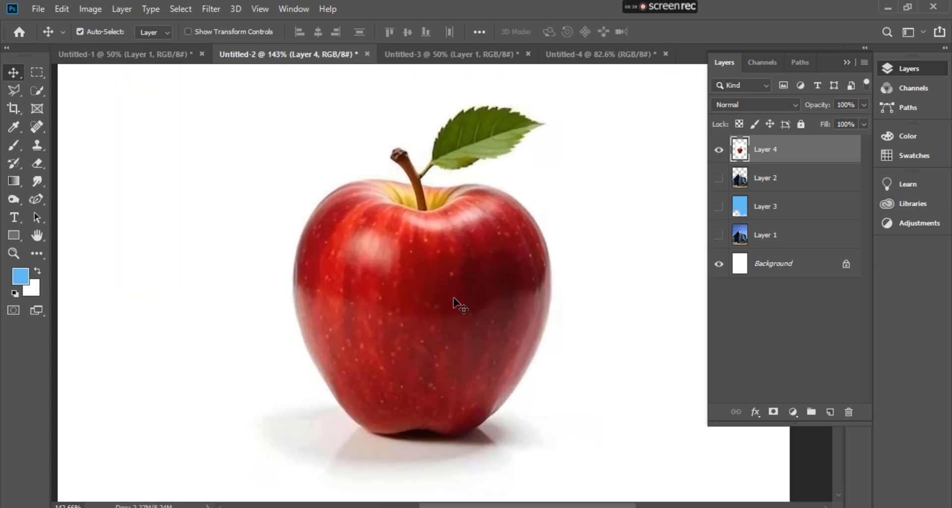
{"action": "scroll", "coordinate": [453, 297], "scroll_direction": "down", "scroll_amount": 2}
{"action": "scroll", "coordinate": [453, 297], "scroll_direction": "up", "scroll_amount": 1}
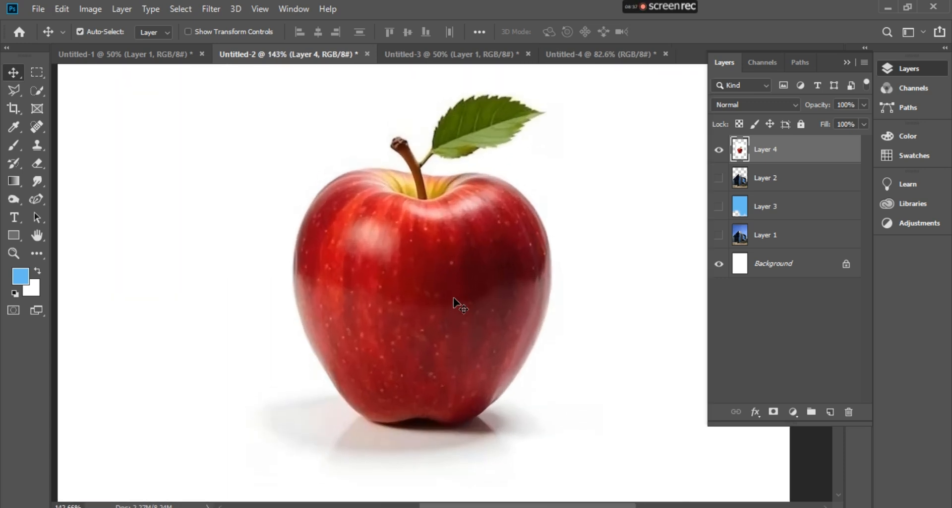
{"action": "left_click", "coordinate": [13, 88]}
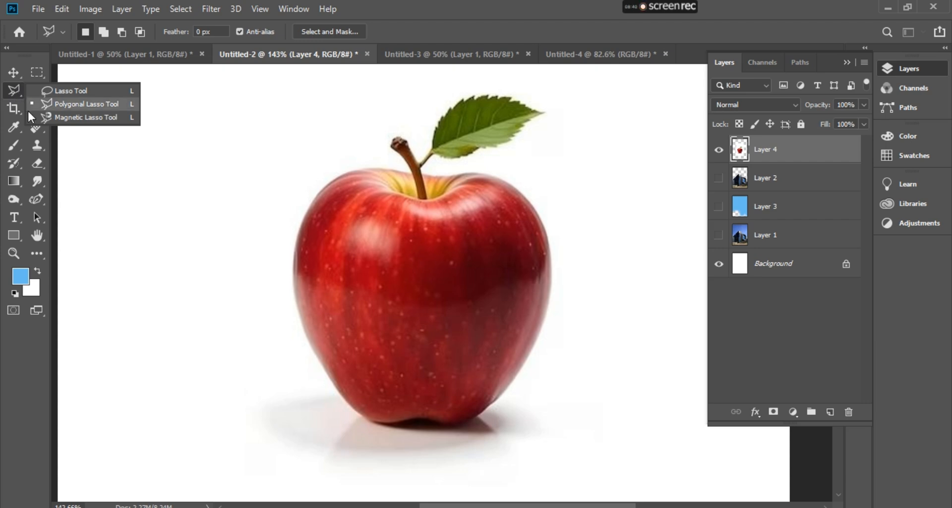
{"action": "left_click", "coordinate": [77, 117]}
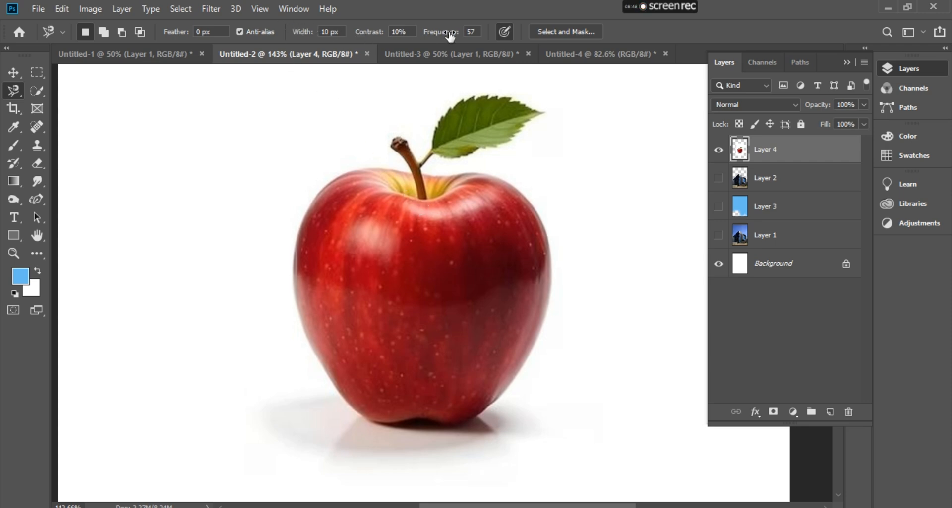
Compare the Polygonal Lasso's options with the Magnetic Lasso's and return to the Magnetic Lasso Tool
{"action": "right_click", "coordinate": [15, 91]}
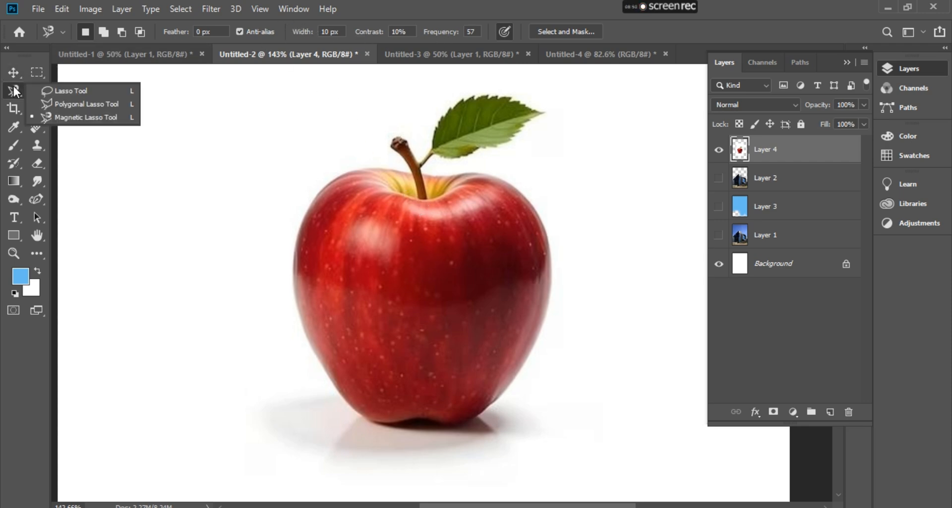
{"action": "left_click", "coordinate": [66, 106]}
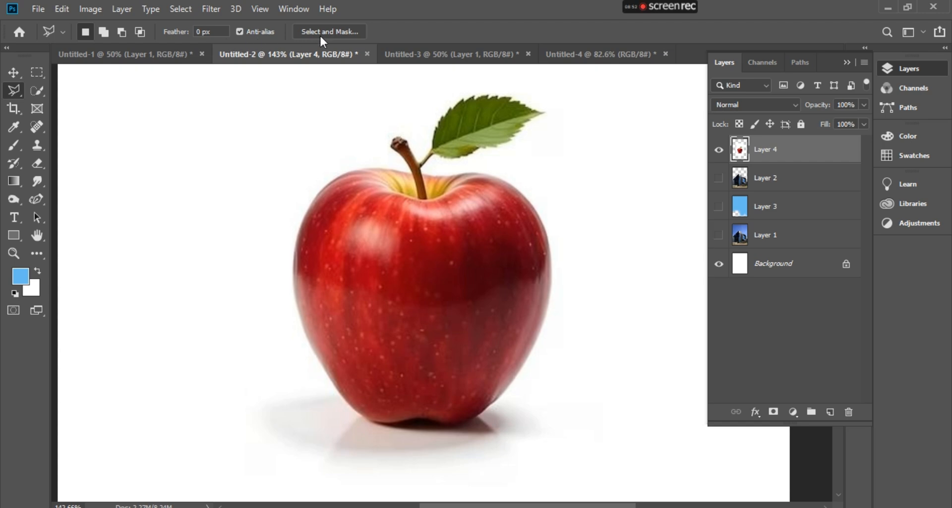
{"action": "right_click", "coordinate": [18, 89]}
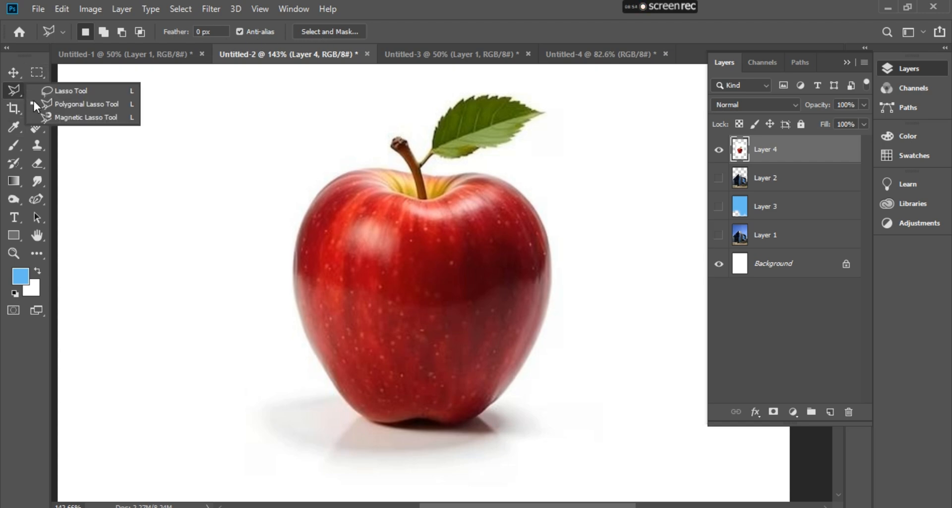
{"action": "left_click", "coordinate": [79, 117]}
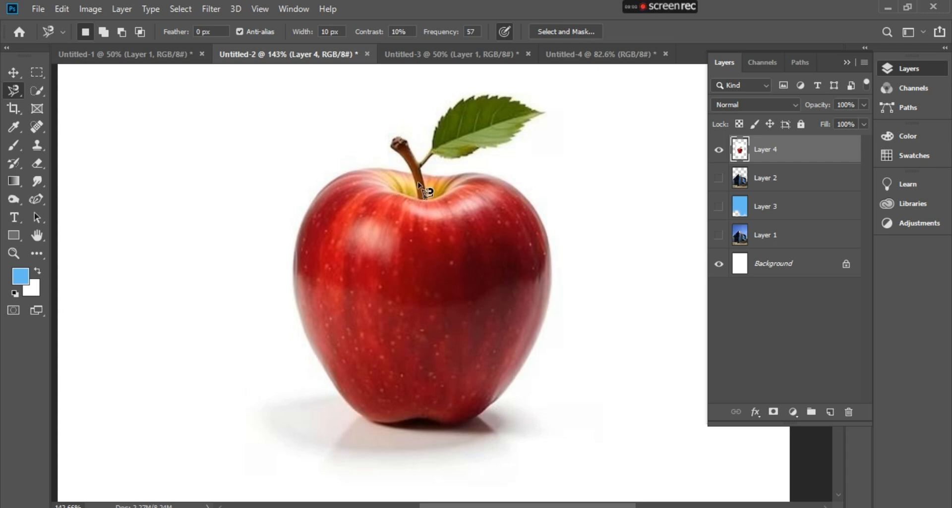
Trace the apple's outline with the Magnetic Lasso from beside the stem, around the left side, base and right side
{"action": "scroll", "coordinate": [411, 177], "scroll_direction": "up", "scroll_amount": 2}
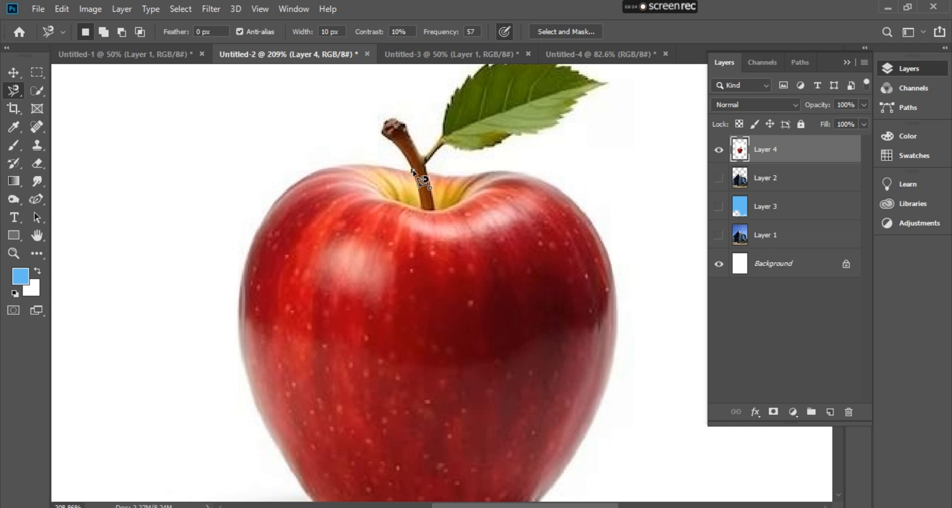
{"action": "left_click", "coordinate": [413, 171]}
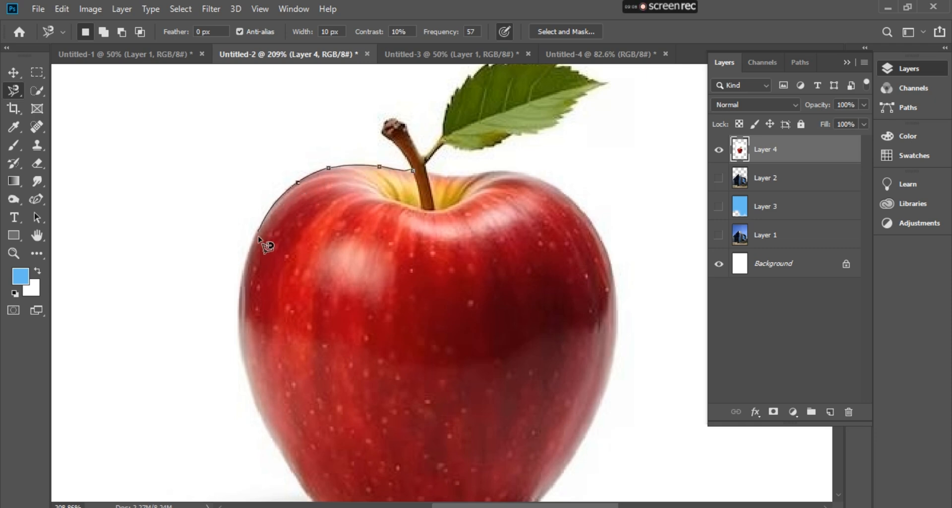
{"action": "scroll", "coordinate": [246, 269], "scroll_direction": "down", "scroll_amount": 3}
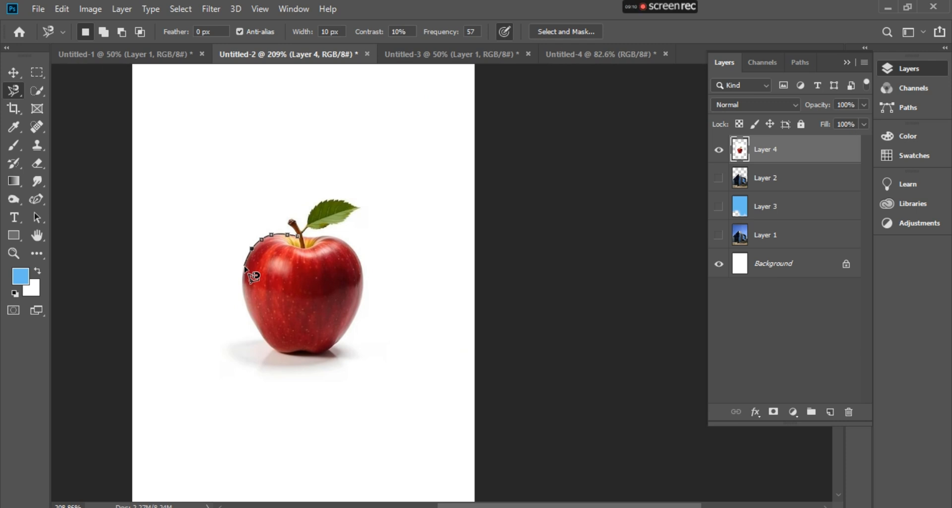
{"action": "scroll", "coordinate": [246, 270], "scroll_direction": "up", "scroll_amount": 2}
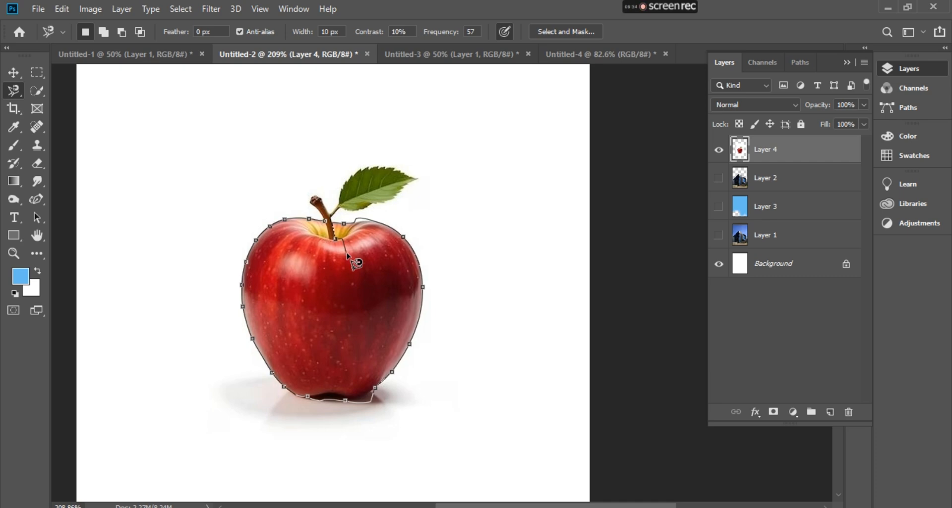
Remove the misplaced Magnetic Lasso anchor points from the stem back along the right side to the apple's base
{"action": "key", "text": "BackSpace"}
{"action": "key", "text": "BackSpace"}
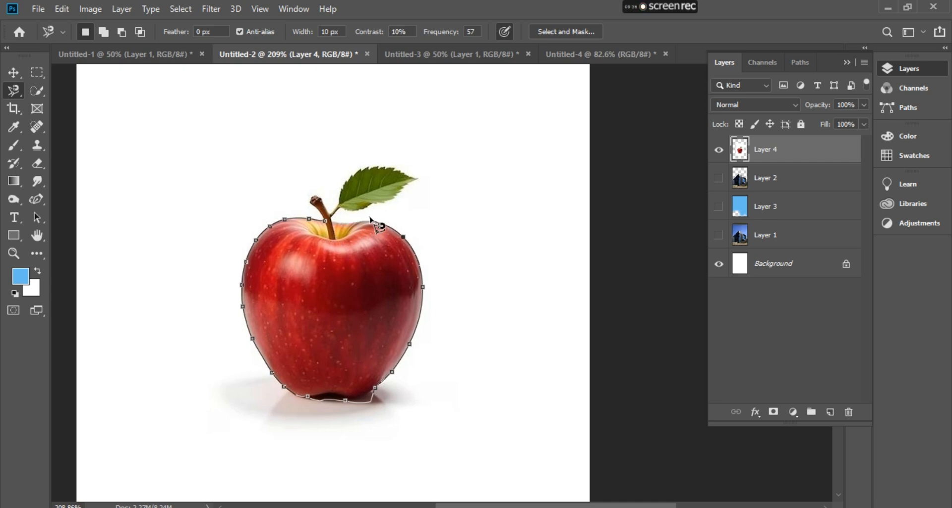
{"action": "key", "text": "BackSpace"}
{"action": "key", "text": "BackSpace"}
{"action": "key", "text": "BackSpace"}
{"action": "key", "text": "BackSpace"}
{"action": "key", "text": "BackSpace"}
{"action": "key", "text": "BackSpace"}
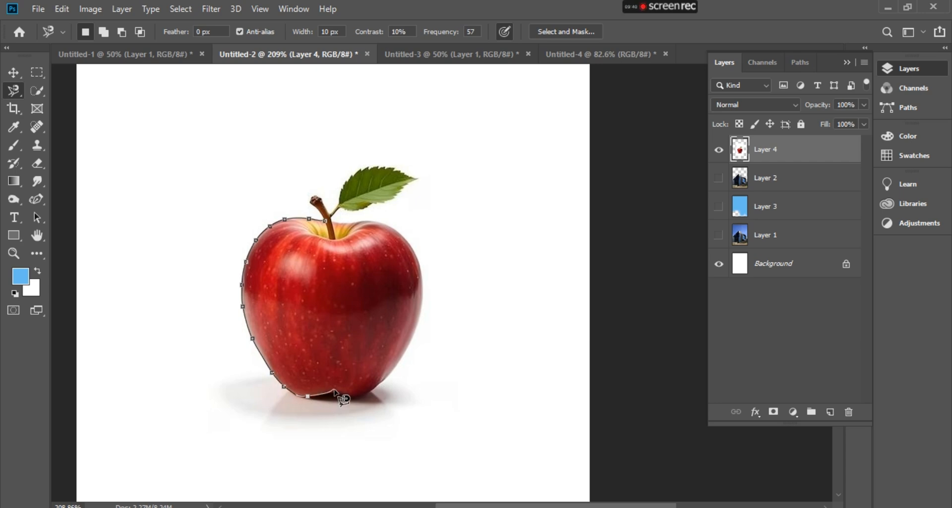
Retrace the apple's base with manual anchors and its right side up to the starting point, and deselect the closed selection
{"action": "left_click", "coordinate": [334, 390]}
{"action": "left_click", "coordinate": [346, 397]}
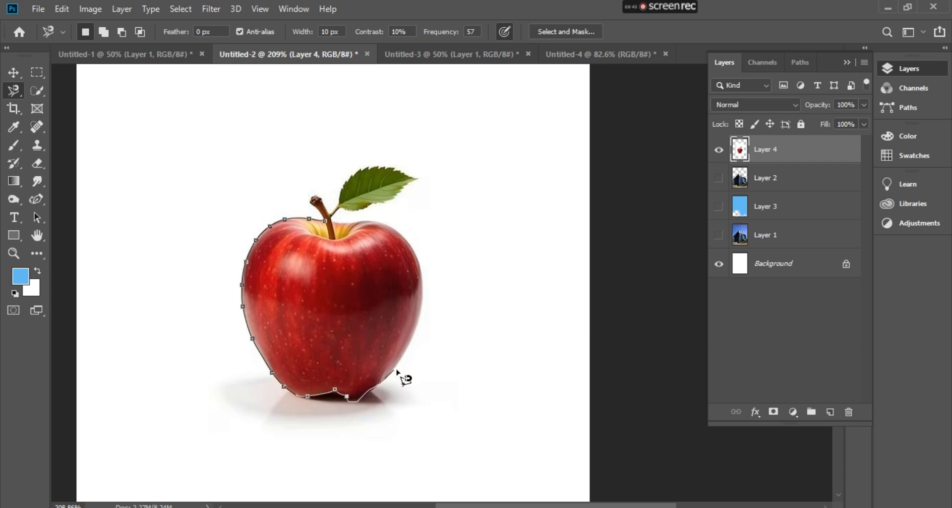
{"action": "key", "text": "Delete"}
{"action": "left_click", "coordinate": [354, 395]}
{"action": "left_click", "coordinate": [371, 391]}
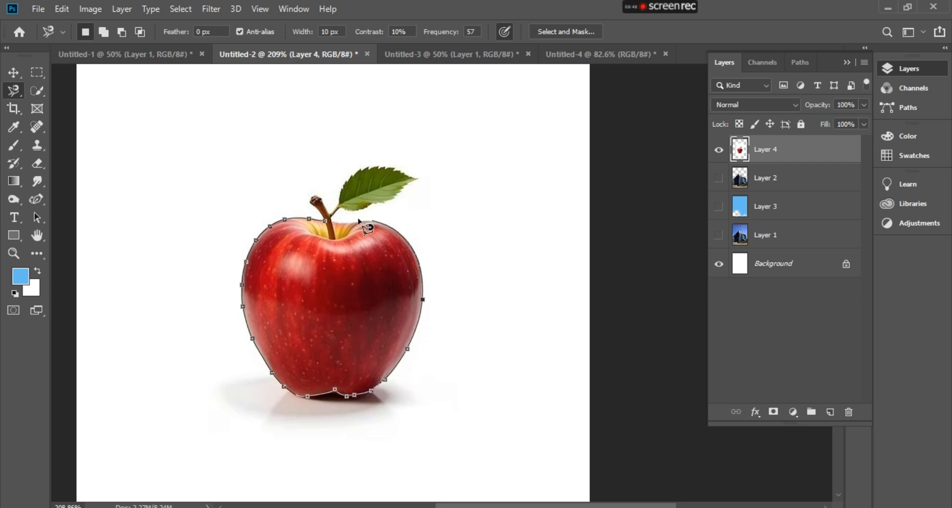
{"action": "left_click", "coordinate": [327, 221]}
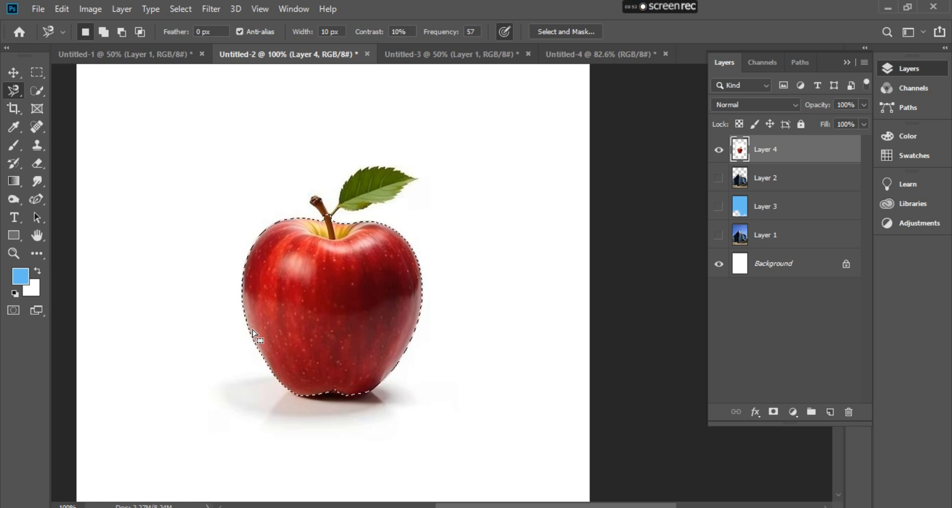
{"action": "key", "text": "ctrl+d"}
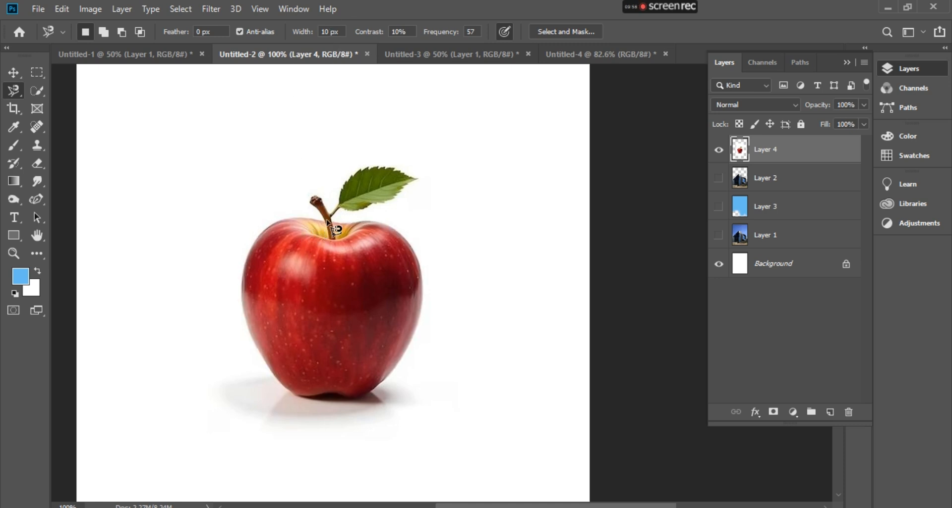
{"action": "left_click", "coordinate": [319, 224]}
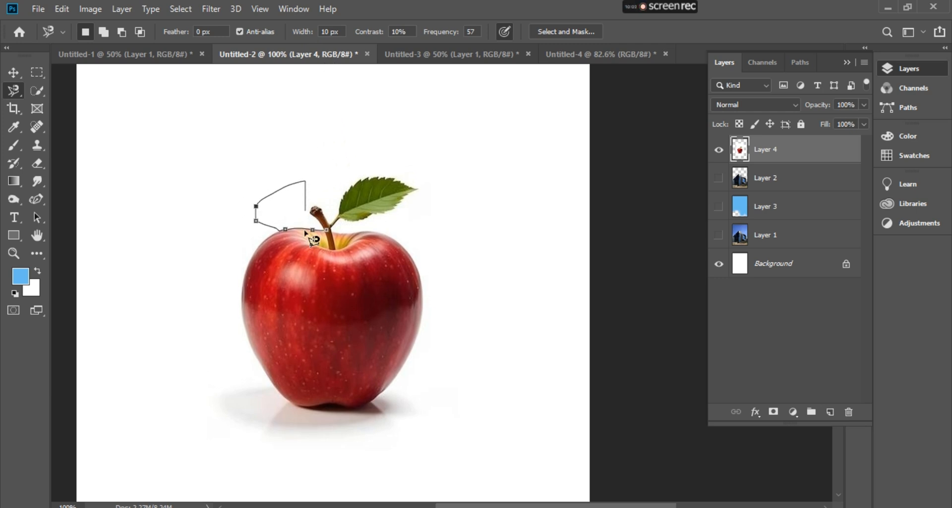
{"action": "key", "text": "BackSpace"}
{"action": "key", "text": "Escape"}
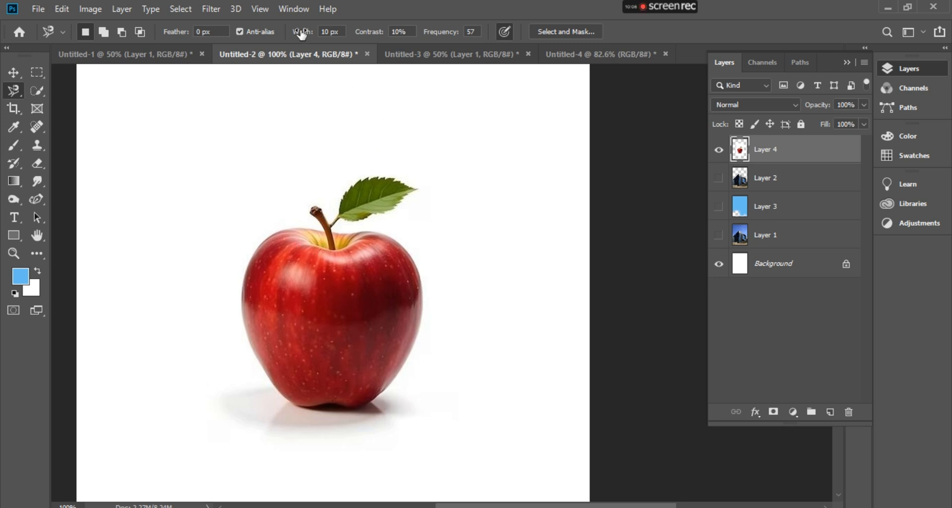
Set the Magnetic Lasso's Width to 40 px
{"action": "left_click_drag", "start_coordinate": [301, 35], "coordinate": [316, 36]}
{"action": "left_click_drag", "start_coordinate": [321, 34], "coordinate": [323, 34]}
{"action": "scroll", "coordinate": [323, 238], "scroll_direction": "up", "scroll_amount": 3}
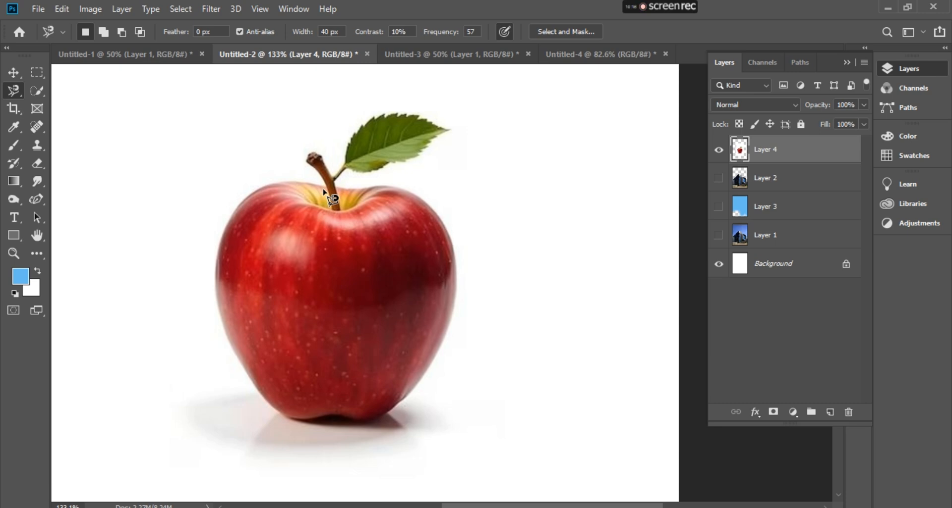
Outline the whole apple body with the Magnetic Lasso at the wider detection width and deselect the closed selection
{"action": "left_click", "coordinate": [326, 187]}
{"action": "key", "text": "Delete"}
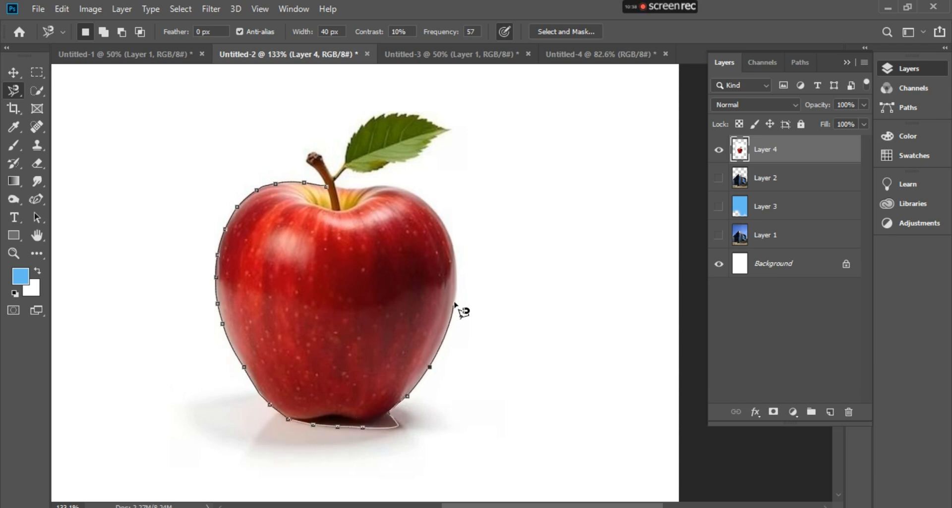
{"action": "left_click", "coordinate": [328, 187]}
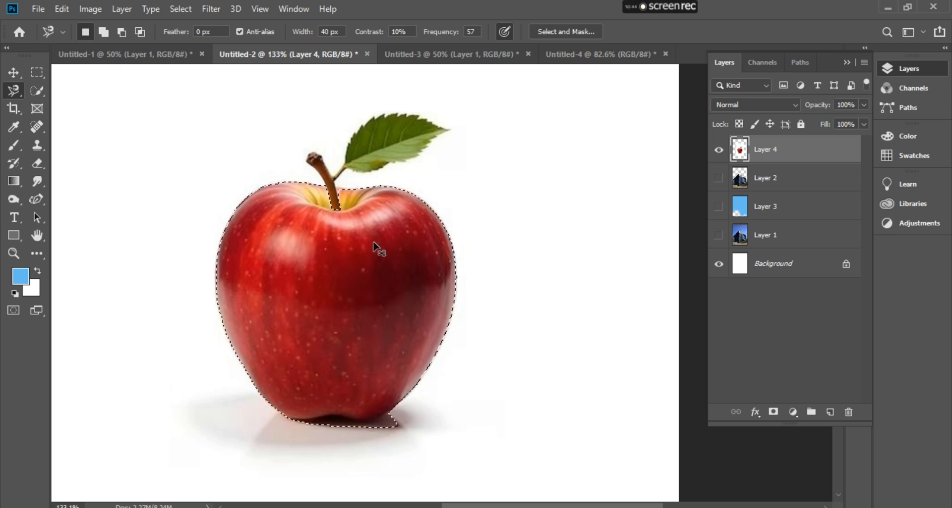
{"action": "key", "text": "ctrl+d"}
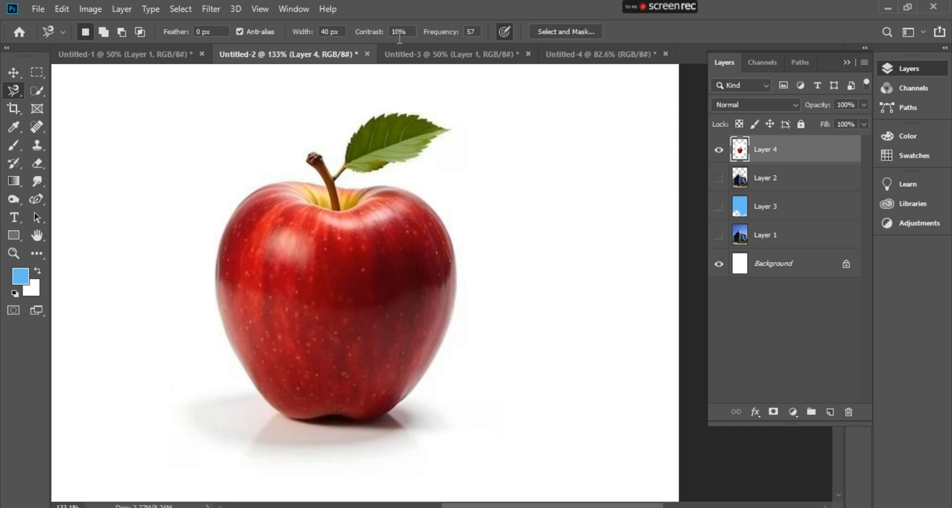
Set the Magnetic Lasso's Contrast to 31% and switch to the standard Lasso Tool
{"action": "left_click_drag", "start_coordinate": [368, 34], "coordinate": [385, 35]}
{"action": "right_click", "coordinate": [15, 90]}
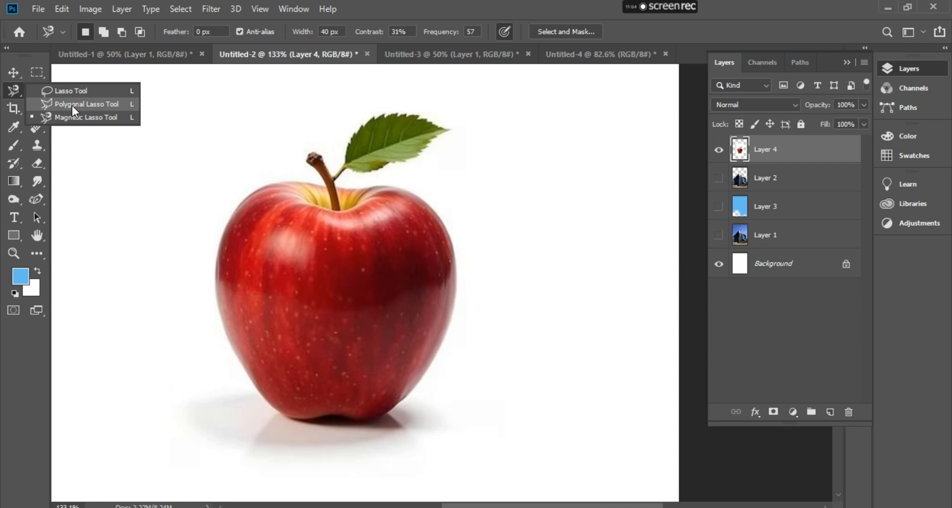
{"action": "left_click", "coordinate": [38, 90]}
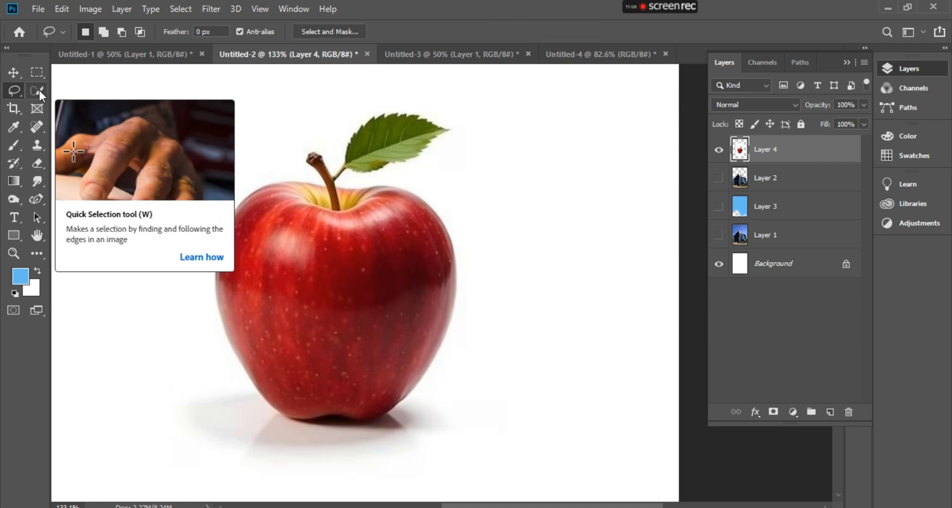
Select the apple body and stem on Layer 4 with the Quick Selection Tool, leaving out the leaf
{"action": "left_click", "coordinate": [40, 91]}
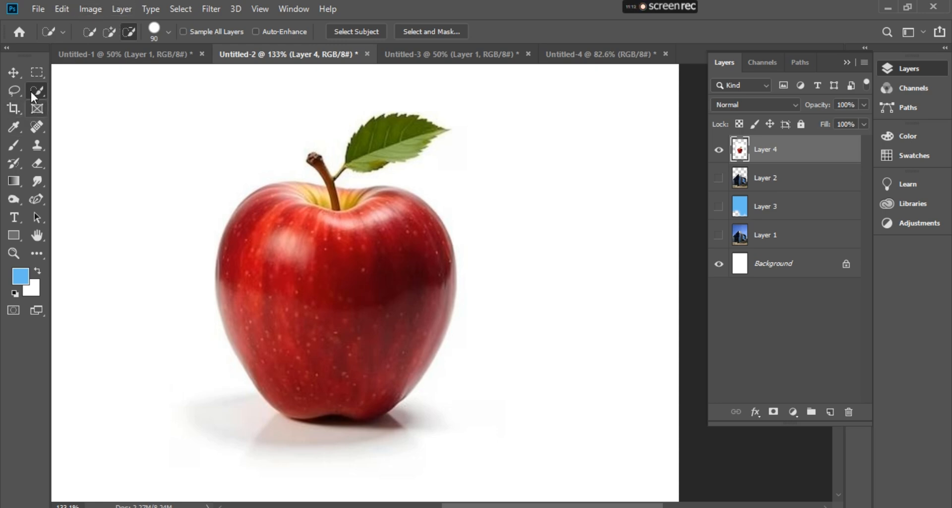
{"action": "left_click", "coordinate": [89, 34]}
{"action": "left_click", "coordinate": [128, 33]}
{"action": "left_click", "coordinate": [88, 34]}
{"action": "left_click_drag", "start_coordinate": [294, 262], "coordinate": [294, 266]}
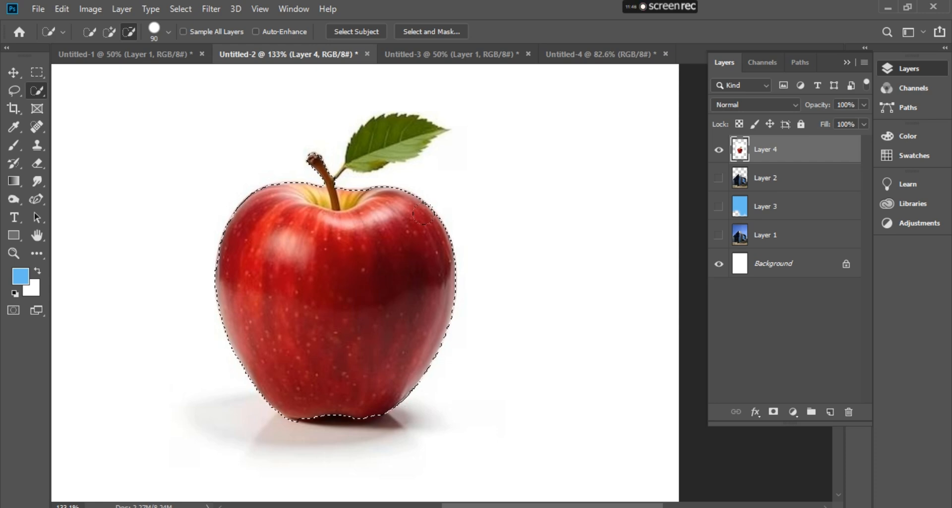
Copy the selected apple to a new layer and toggle Layer 4's visibility to compare the cutout with the original
{"action": "key", "text": "ctrl+j"}
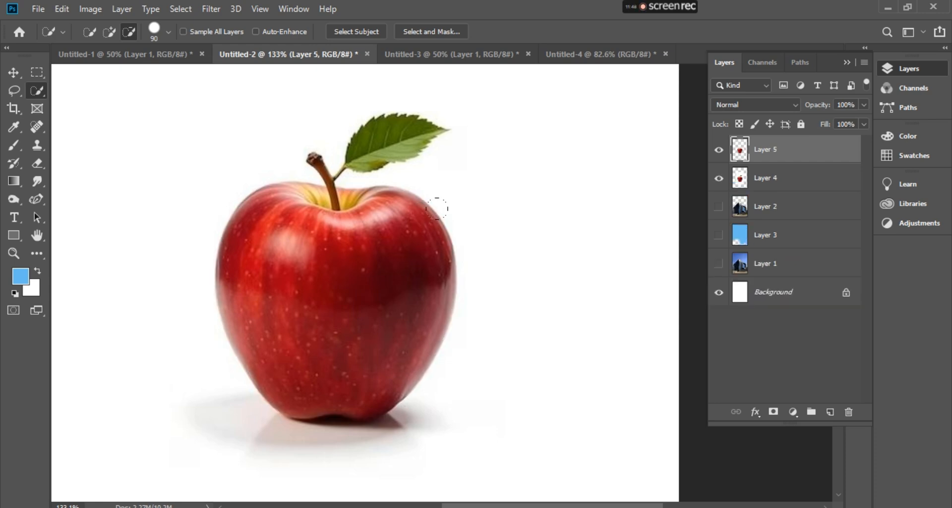
{"action": "left_click", "coordinate": [718, 179]}
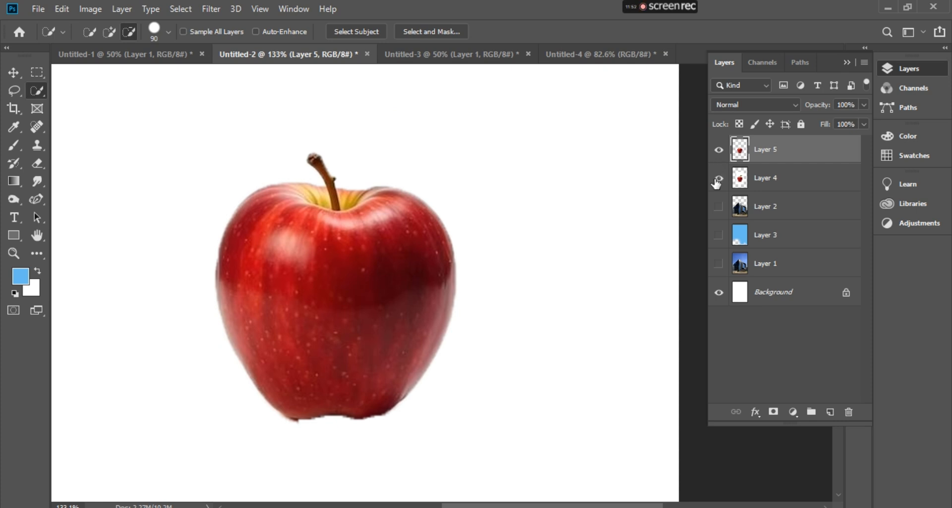
{"action": "left_click", "coordinate": [718, 180]}
{"action": "left_click", "coordinate": [716, 180]}
{"action": "left_click", "coordinate": [718, 180]}
{"action": "left_click", "coordinate": [717, 179]}
{"action": "left_click", "coordinate": [718, 180]}
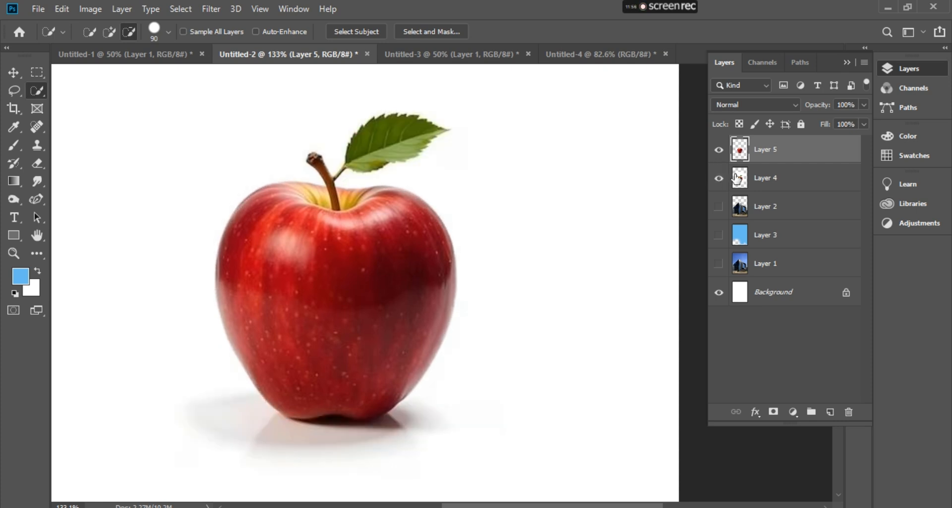
Undo and redo the Layer 4 visibility change, and delete Layer 4
{"action": "key", "text": "ctrl+z"}
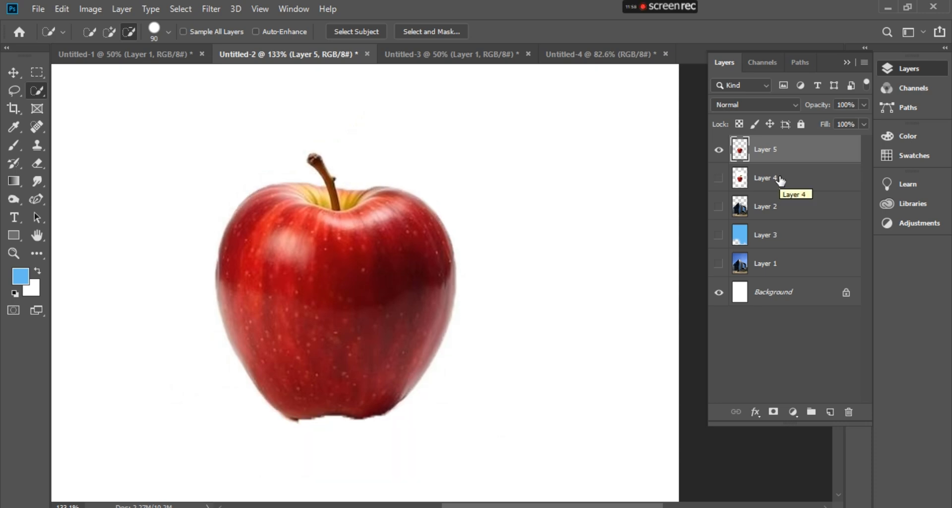
{"action": "key", "text": "ctrl+shift+z"}
{"action": "key", "text": "ctrl+z"}
{"action": "key", "text": "ctrl+shift+z"}
{"action": "left_click", "coordinate": [779, 181]}
{"action": "key", "text": "Delete"}
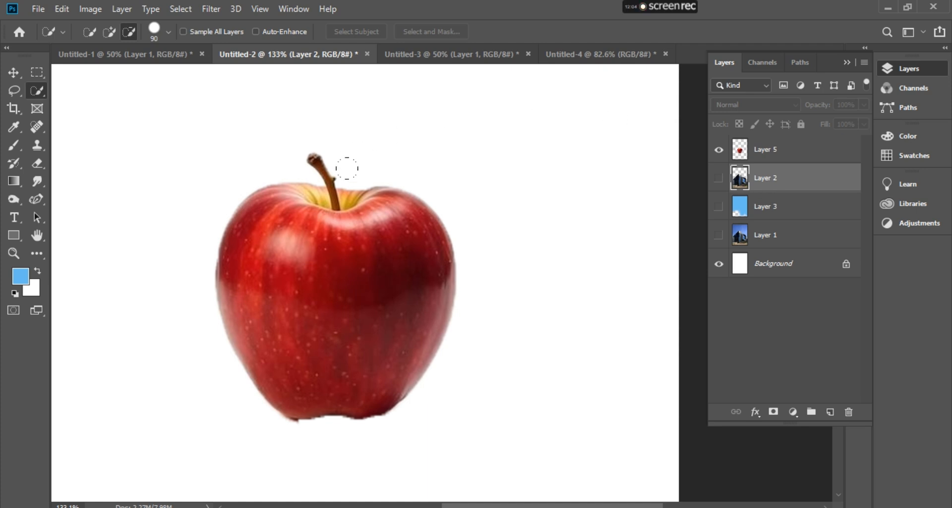
Undo the deletion of Layer 4 and delete the apple cutout on Layer 5 instead
{"action": "key", "text": "ctrl+z"}
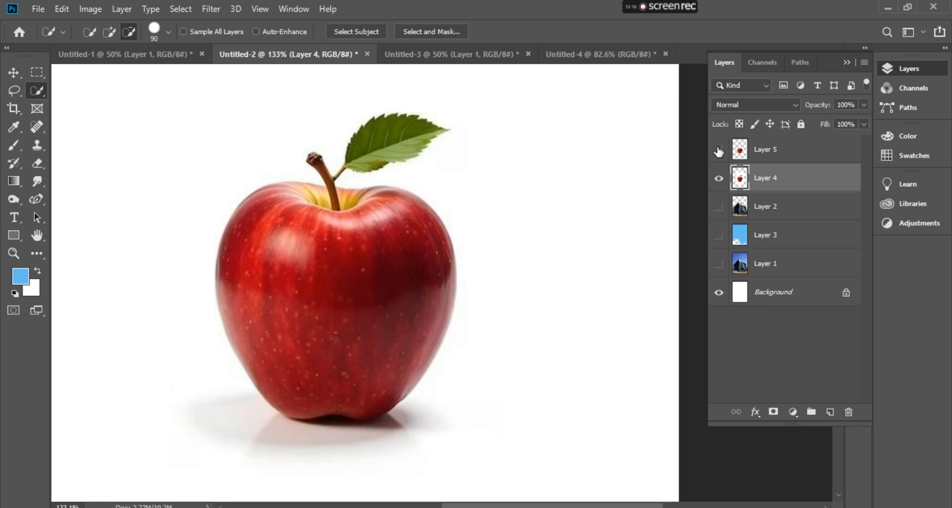
{"action": "left_click", "coordinate": [790, 151]}
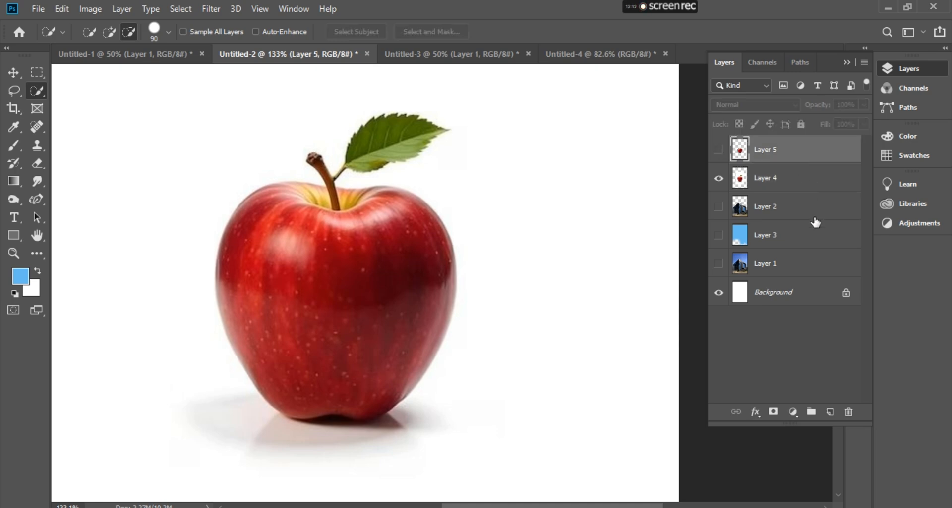
{"action": "key", "text": "Delete"}
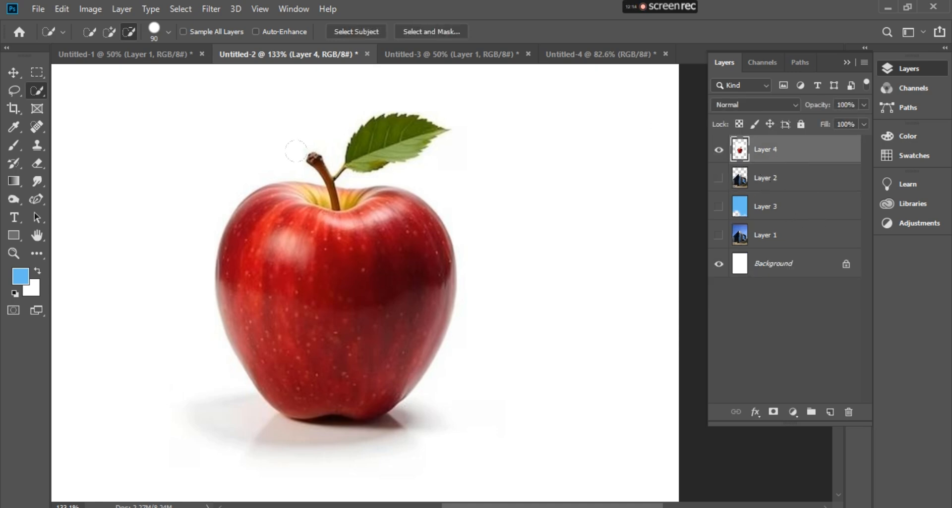
Activate the Magic Wand Tool and use Select Subject to select the apple with its stem and leaf
{"action": "right_click", "coordinate": [41, 93]}
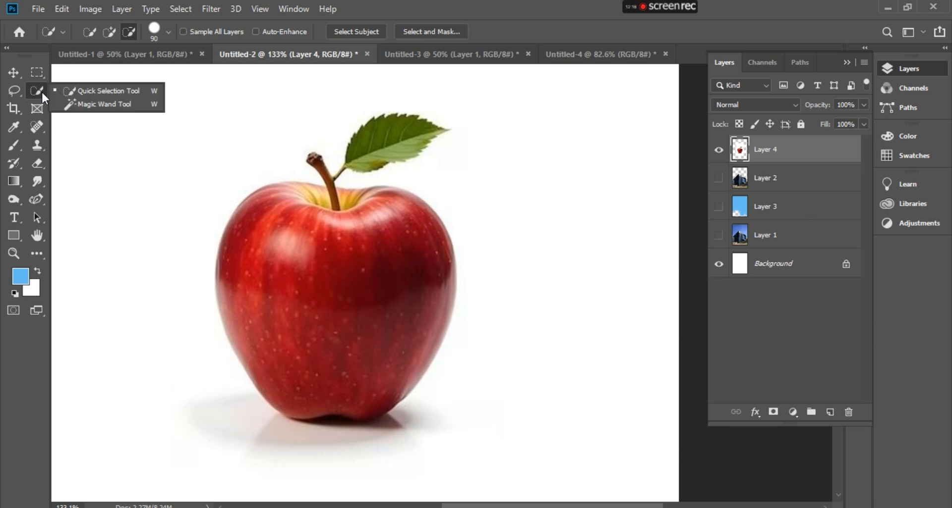
{"action": "left_click", "coordinate": [103, 106]}
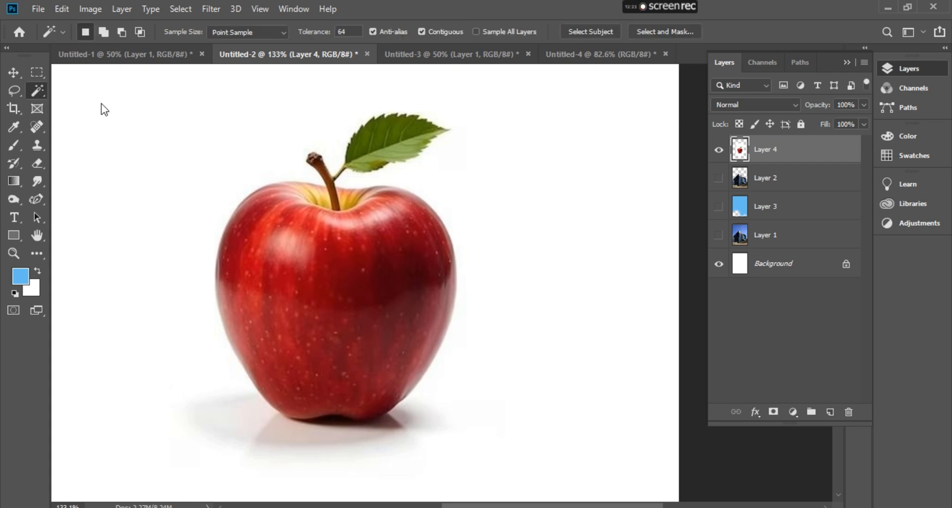
{"action": "left_click", "coordinate": [595, 33]}
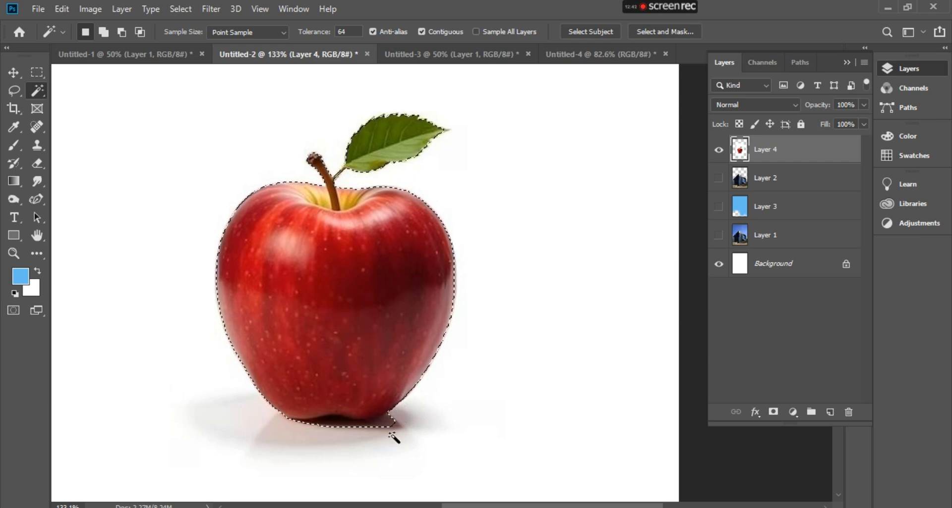
Shift the subject selection slightly sideways and copy the selected apple to a new layer above Layer 4
{"action": "left_click_drag", "start_coordinate": [385, 425], "coordinate": [388, 425]}
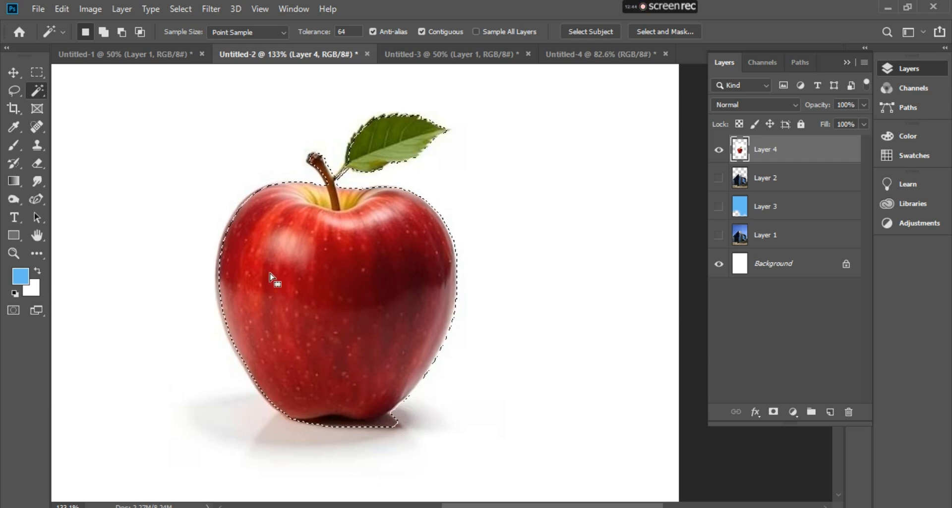
{"action": "scroll", "coordinate": [305, 257], "scroll_direction": "down", "scroll_amount": 5}
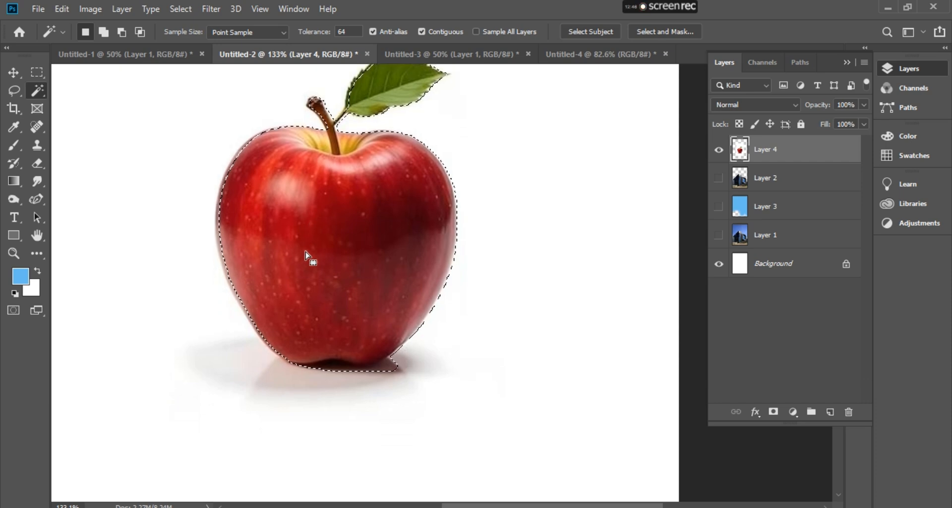
{"action": "scroll", "coordinate": [306, 256], "scroll_direction": "up", "scroll_amount": 4}
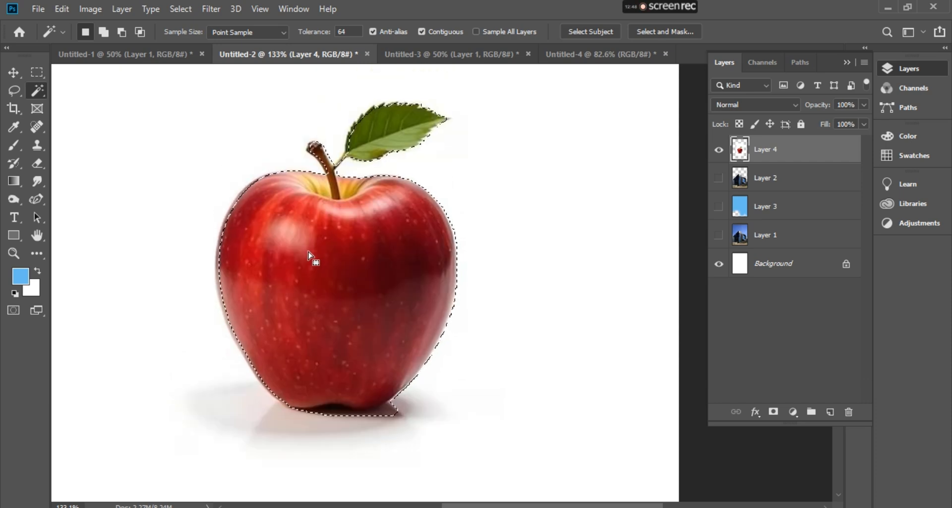
{"action": "key", "text": "ctrl+j"}
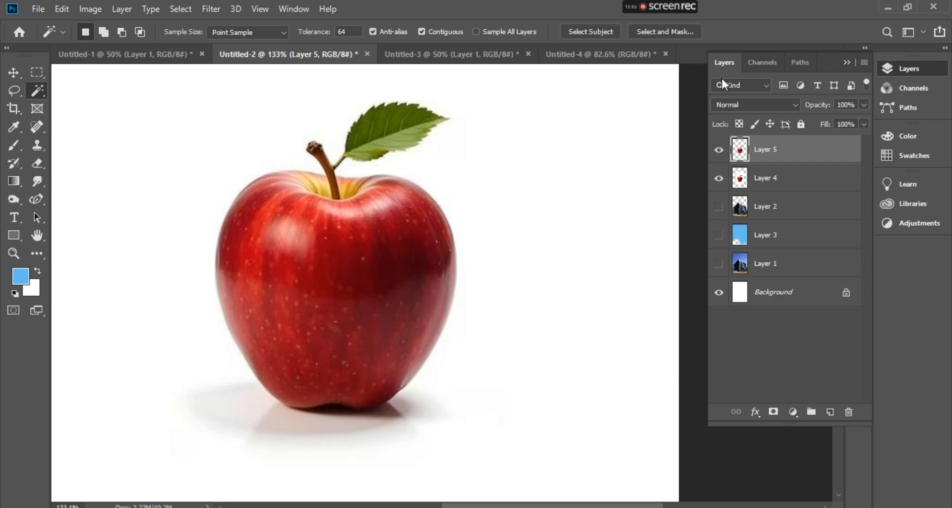
Toggle Layer 4's visibility repeatedly to compare the isolated apple cutout with the original image
{"action": "left_click", "coordinate": [719, 179]}
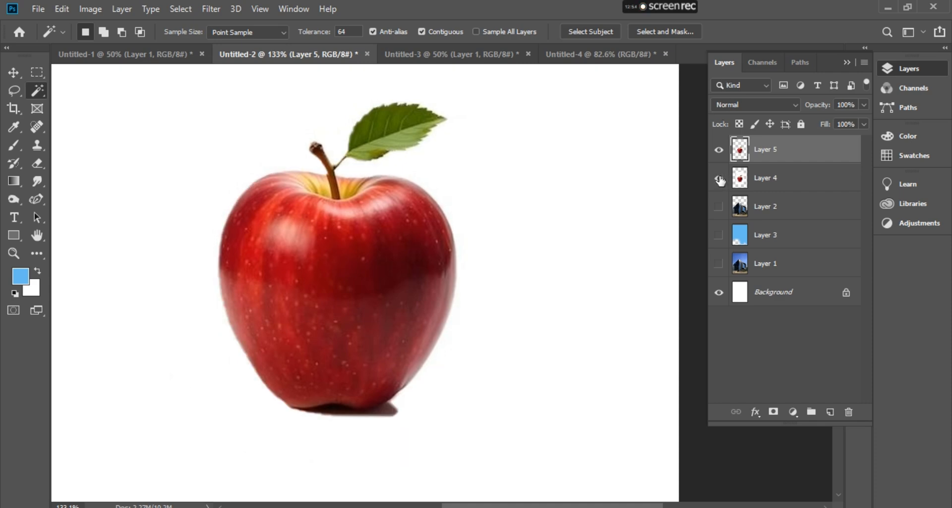
{"action": "left_click", "coordinate": [718, 179]}
{"action": "left_click", "coordinate": [719, 179]}
{"action": "left_click", "coordinate": [719, 179]}
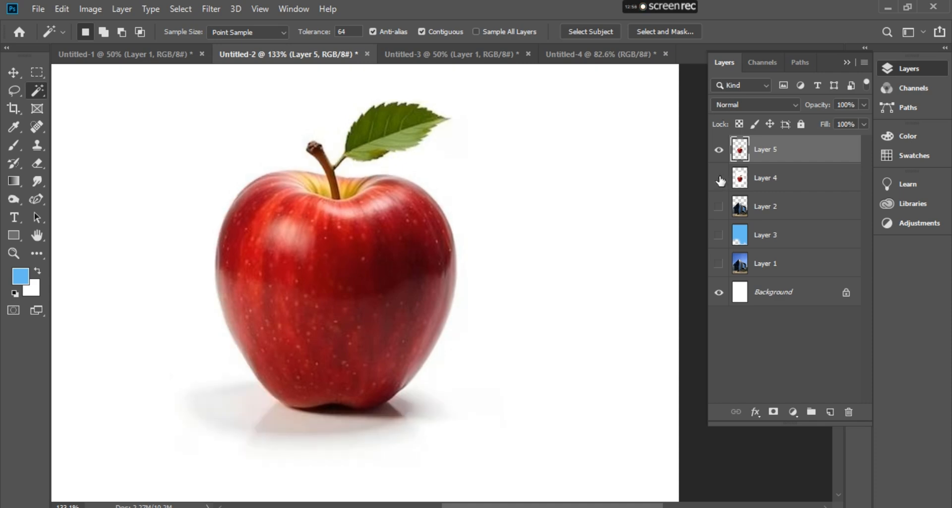
{"action": "left_click", "coordinate": [719, 179]}
{"action": "left_click", "coordinate": [719, 179]}
{"action": "left_click", "coordinate": [719, 180]}
{"action": "left_click", "coordinate": [719, 179]}
{"action": "left_click", "coordinate": [719, 179]}
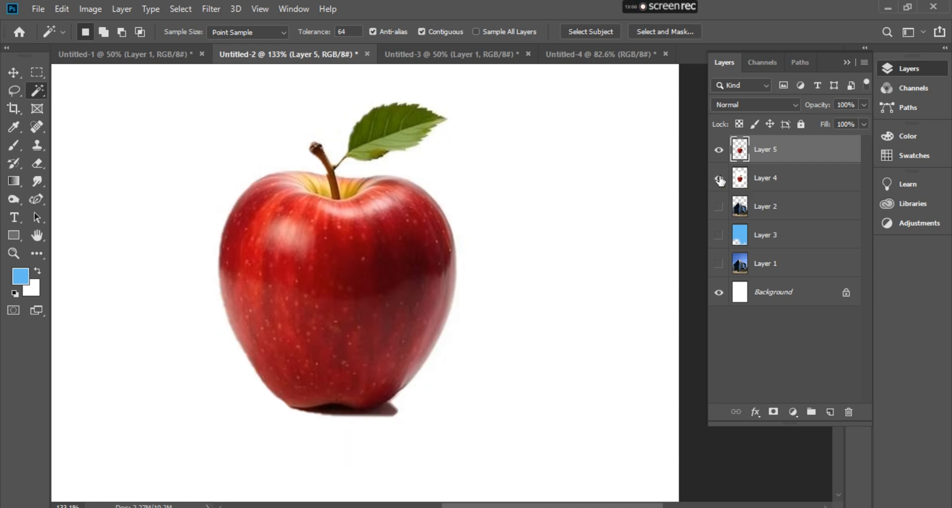
{"action": "left_click", "coordinate": [718, 179]}
{"action": "left_click", "coordinate": [718, 180]}
{"action": "left_click", "coordinate": [719, 180]}
Undo copying the apple to its own layer and clear the apple selection
{"action": "key", "text": "ctrl+z"}
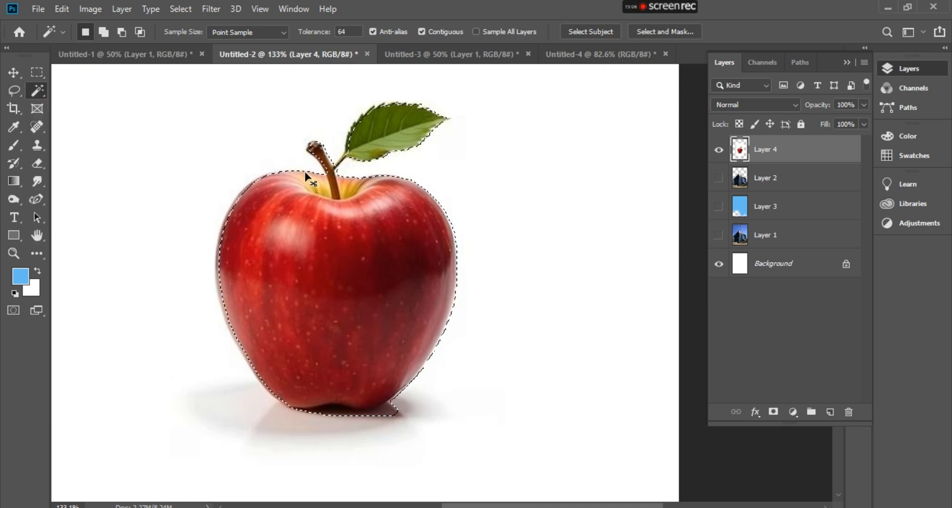
{"action": "key", "text": "ctrl+d"}
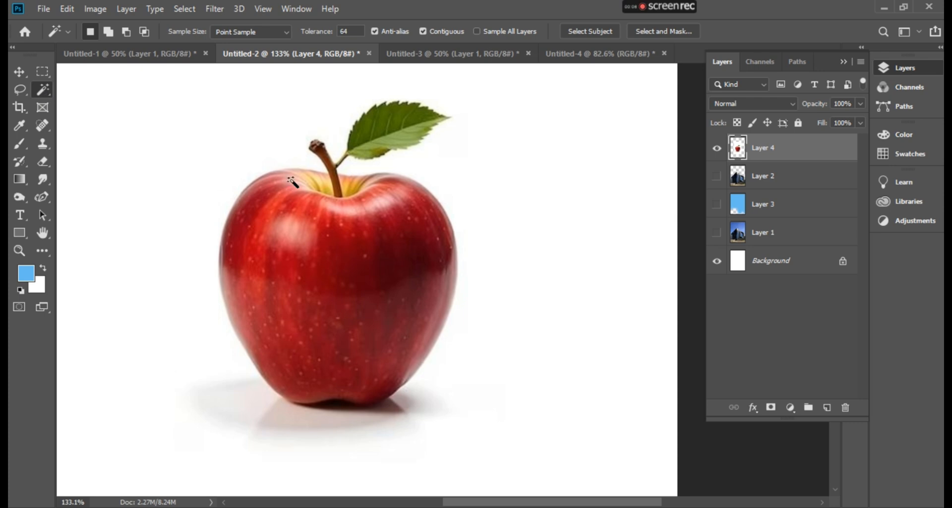
Look through the open watch, apple and book documents and switch to the blank Untitled-4 document
{"action": "left_click", "coordinate": [421, 56]}
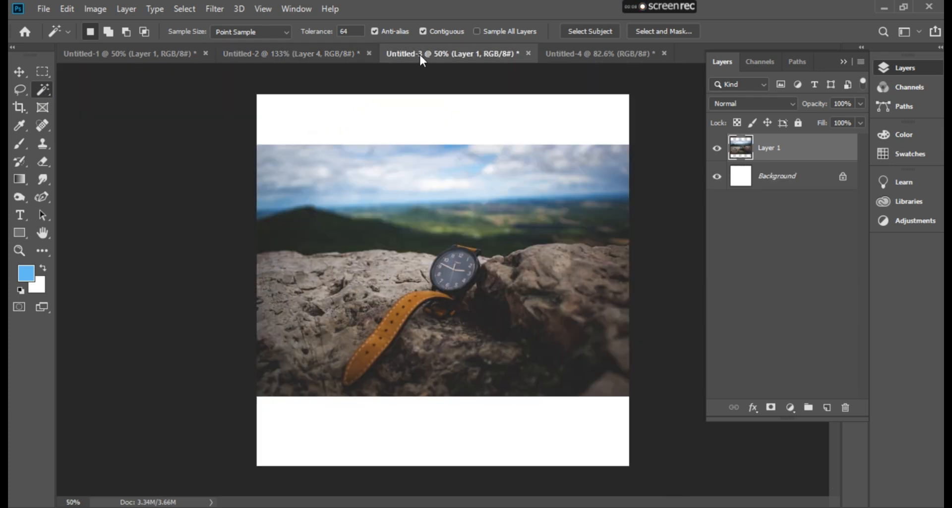
{"action": "left_click", "coordinate": [246, 56]}
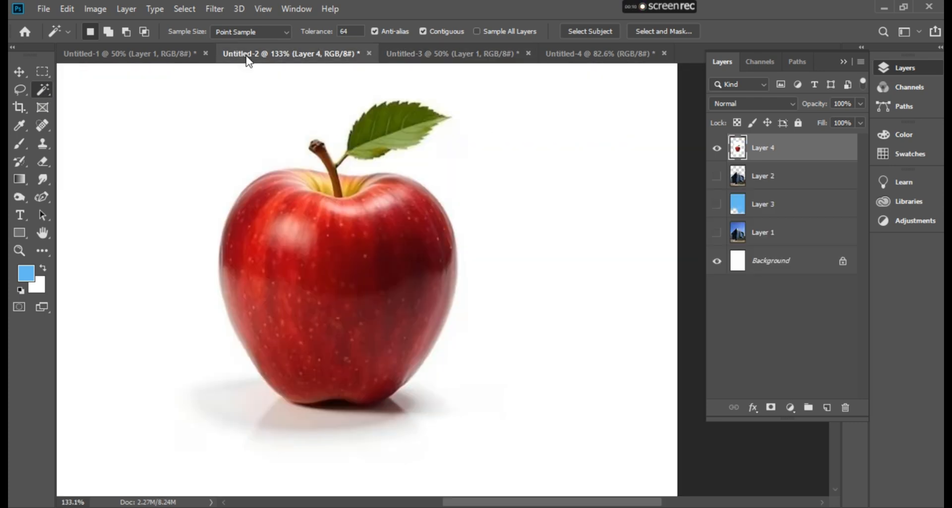
{"action": "left_click", "coordinate": [174, 55]}
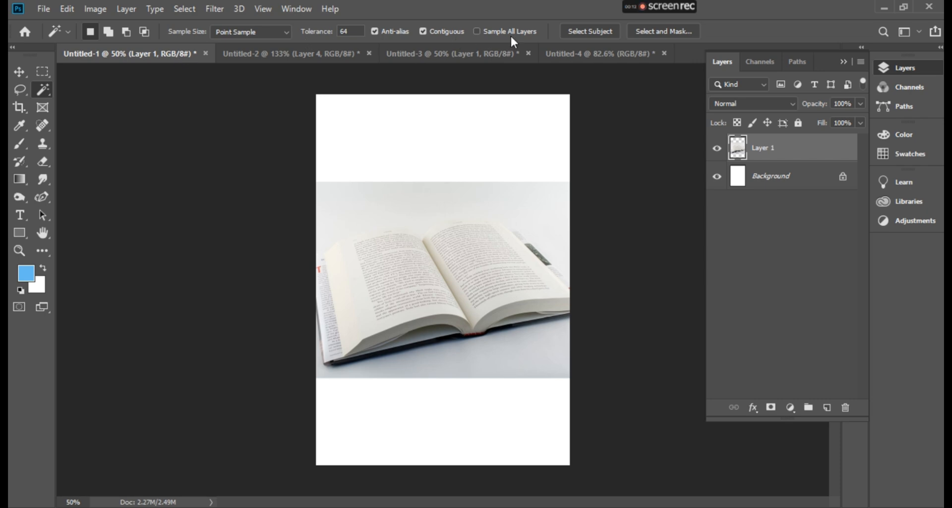
{"action": "left_click", "coordinate": [619, 56]}
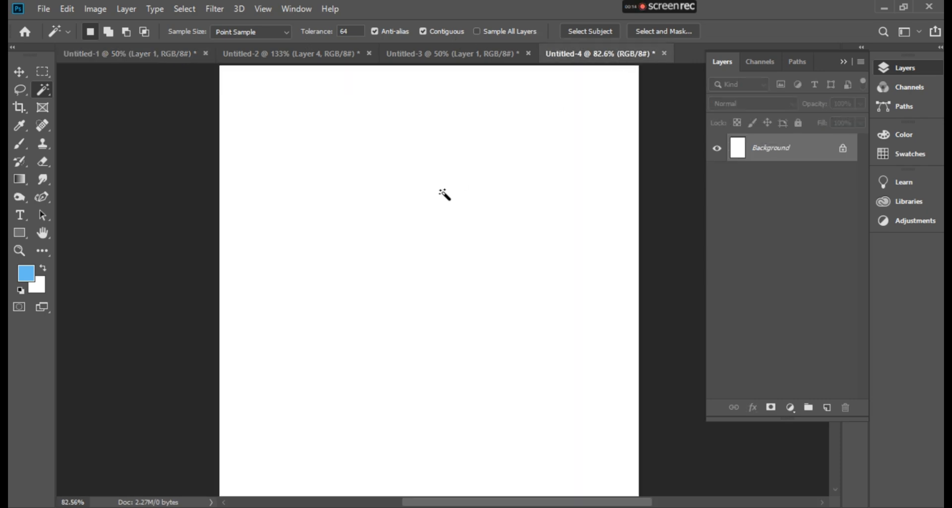
{"action": "scroll", "coordinate": [444, 194], "scroll_direction": "down", "scroll_amount": 1}
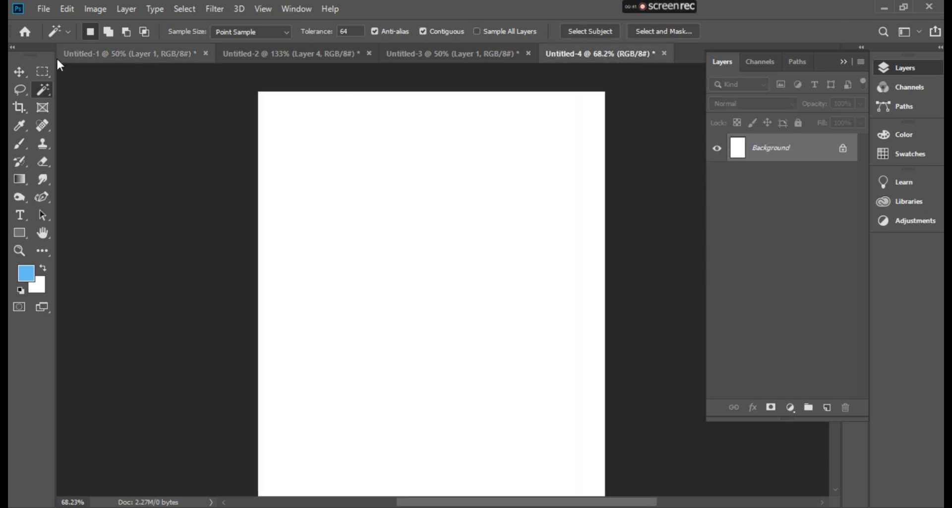
Place the sailboat lake photo 75caf5fb74016e99fb4790b350ba5034 from the Desktop as an embedded image
{"action": "left_click", "coordinate": [44, 9]}
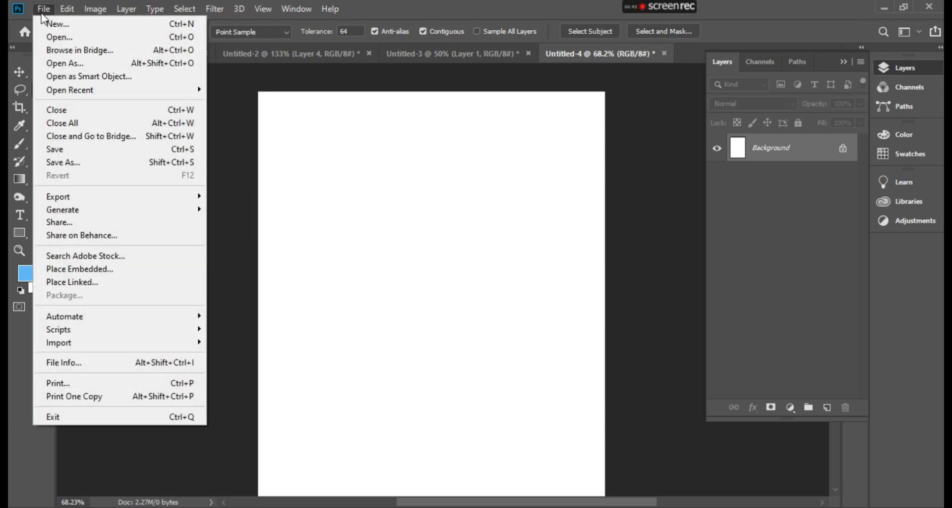
{"action": "left_click", "coordinate": [86, 270]}
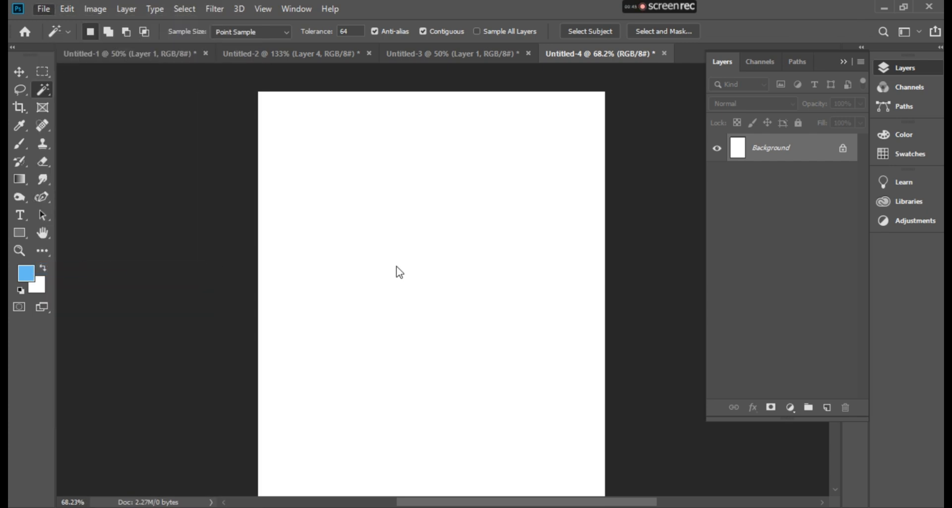
{"action": "left_click", "coordinate": [60, 75]}
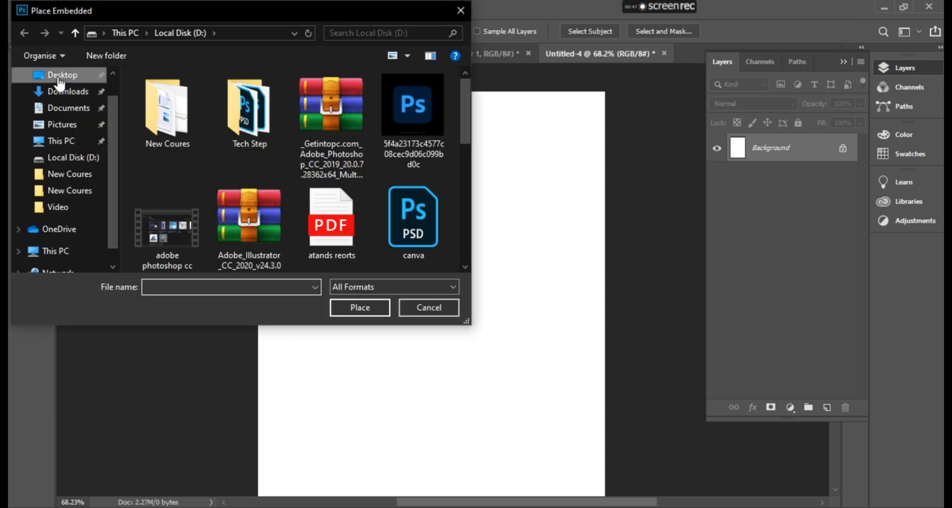
{"action": "left_click", "coordinate": [335, 119]}
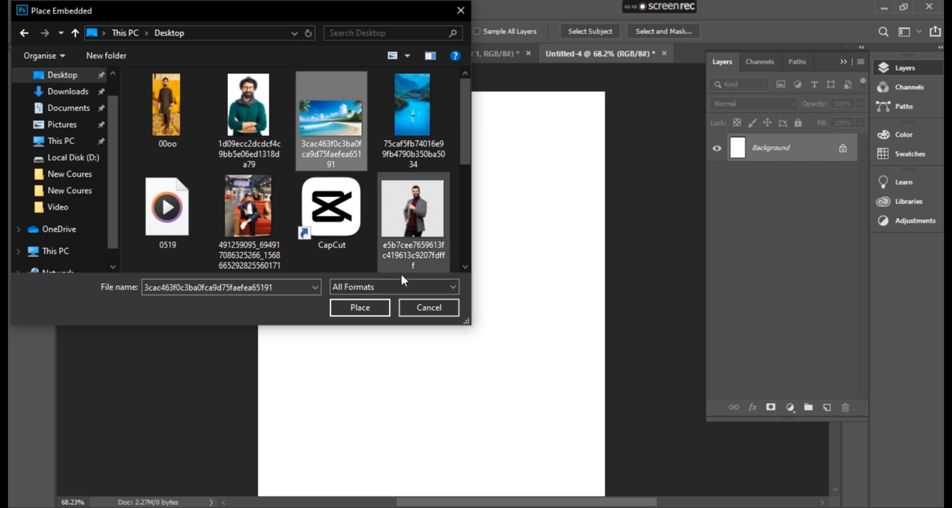
{"action": "left_click", "coordinate": [415, 112]}
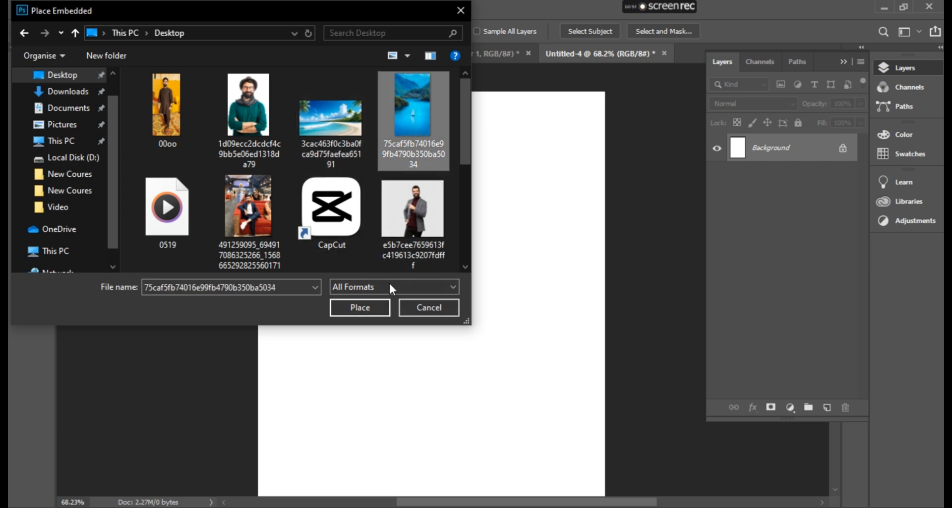
{"action": "left_click", "coordinate": [378, 307]}
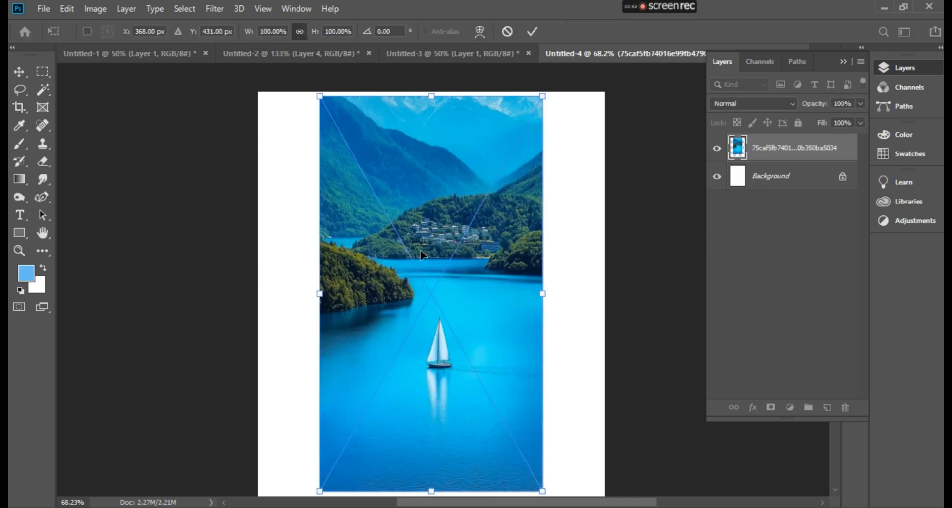
Align the placed lake photo with the canvas's upper-left corner and scale it to about 155% so it covers the page
{"action": "left_click_drag", "start_coordinate": [400, 269], "coordinate": [337, 267]}
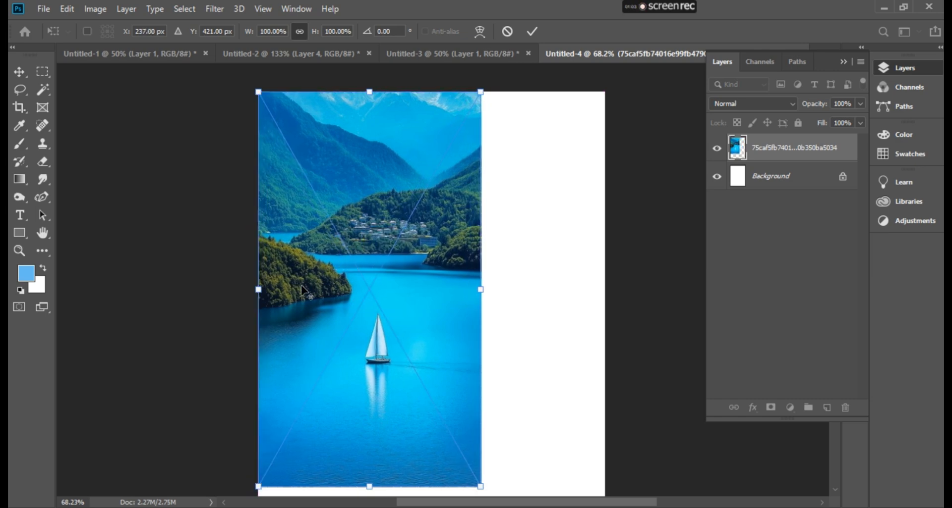
{"action": "scroll", "coordinate": [303, 290], "scroll_direction": "down", "scroll_amount": 2}
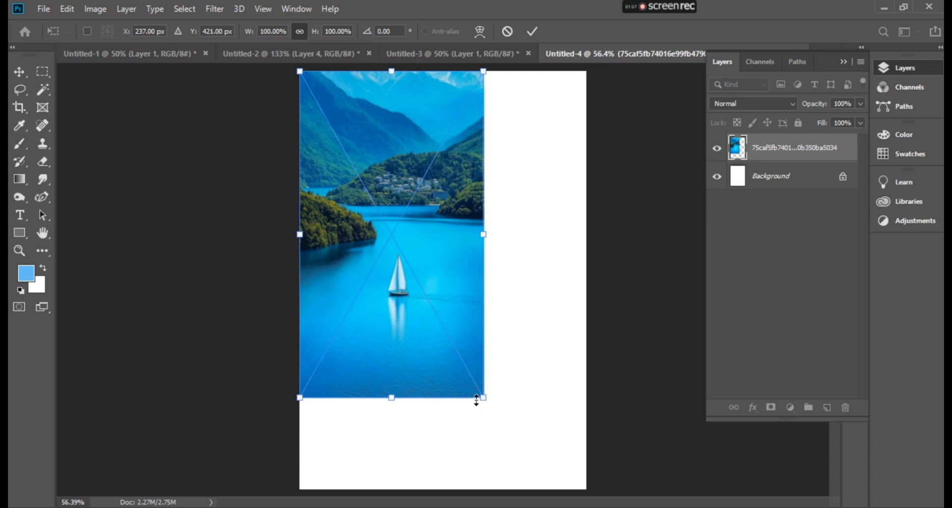
{"action": "left_click_drag", "start_coordinate": [481, 398], "coordinate": [663, 493]}
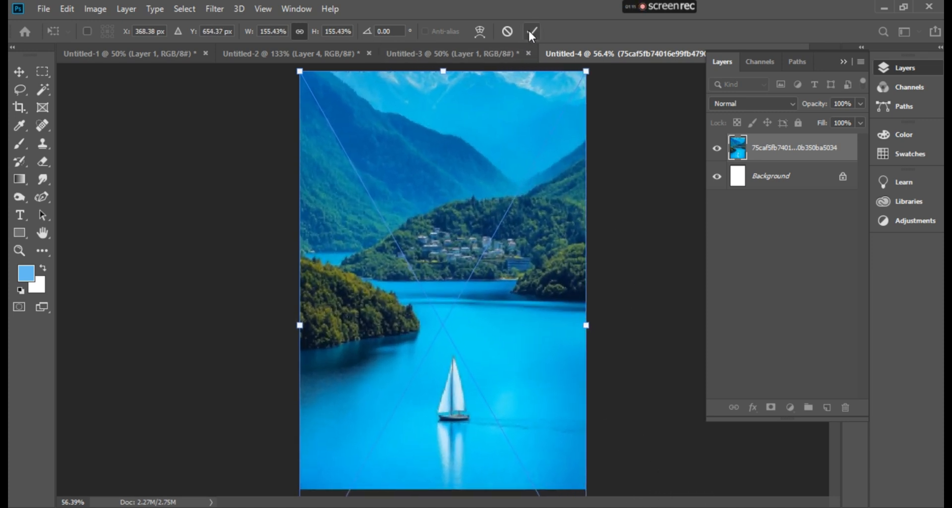
{"action": "left_click", "coordinate": [532, 31]}
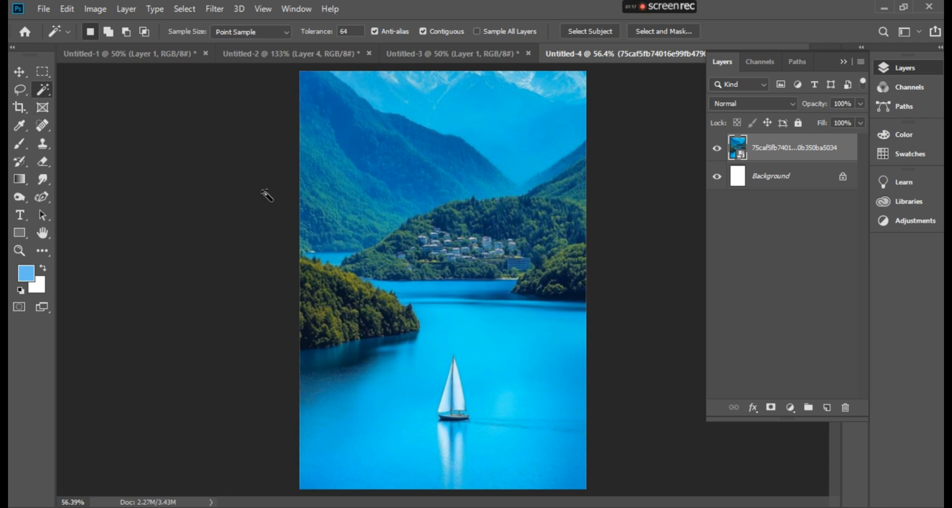
Try Magic Wand selections of the sky and the snowy peaks at tolerance 64, and clear the selection
{"action": "left_click", "coordinate": [504, 135]}
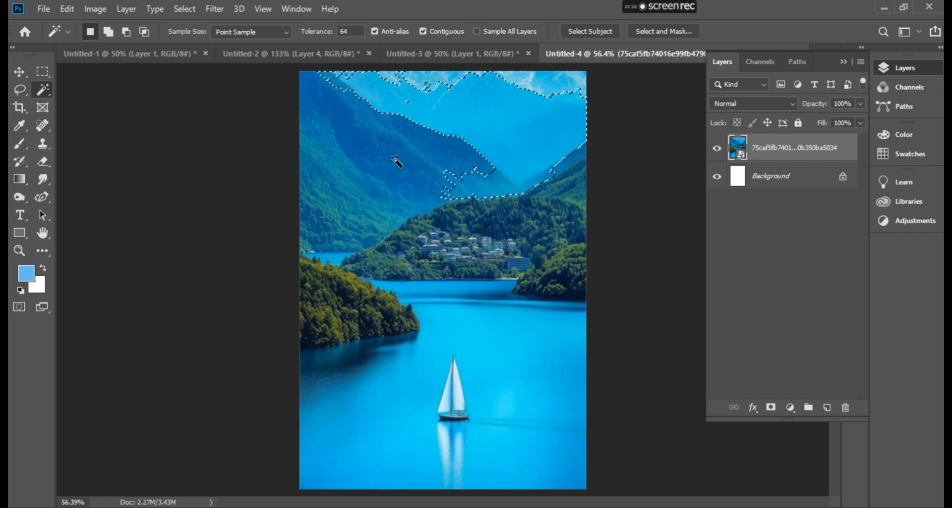
{"action": "left_click", "coordinate": [553, 90]}
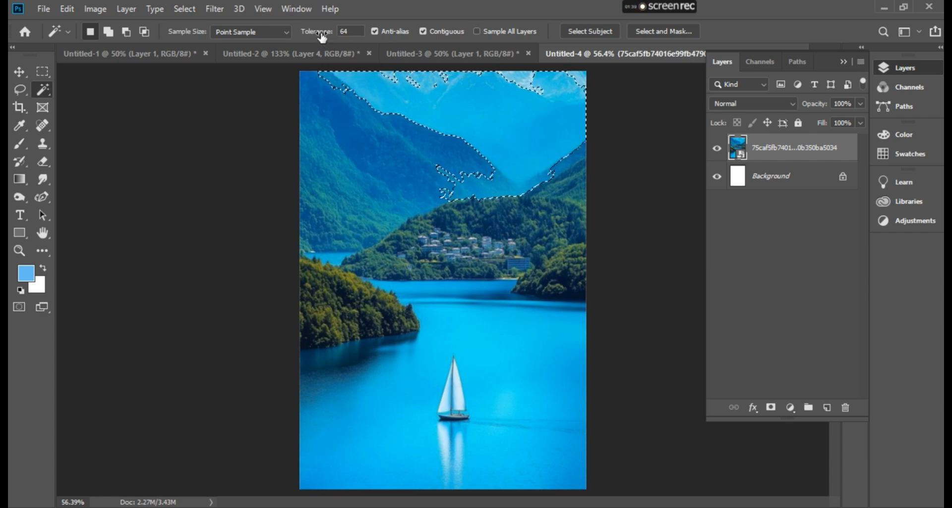
{"action": "key", "text": "ctrl+d"}
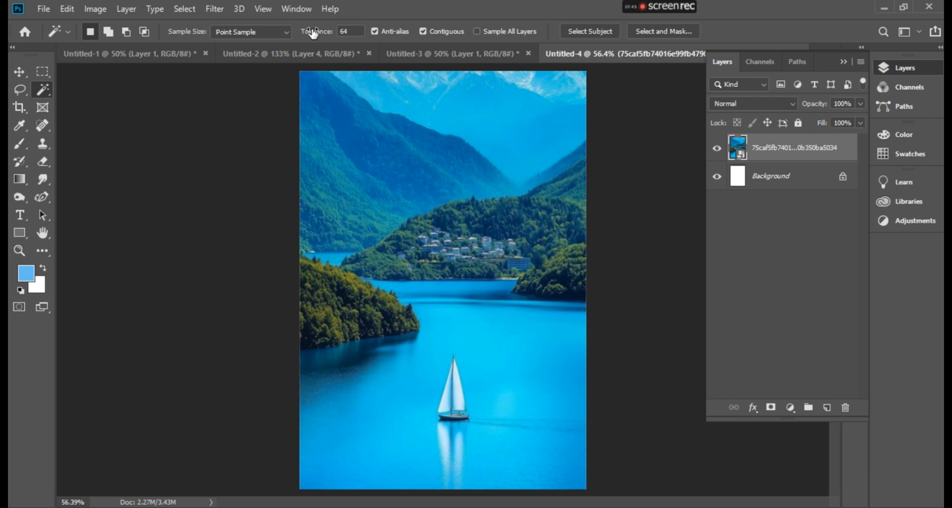
Raise the Magic Wand tolerance to 117, select the sky and mountains, and clear the selection
{"action": "left_click_drag", "start_coordinate": [313, 34], "coordinate": [345, 40]}
{"action": "left_click", "coordinate": [470, 112]}
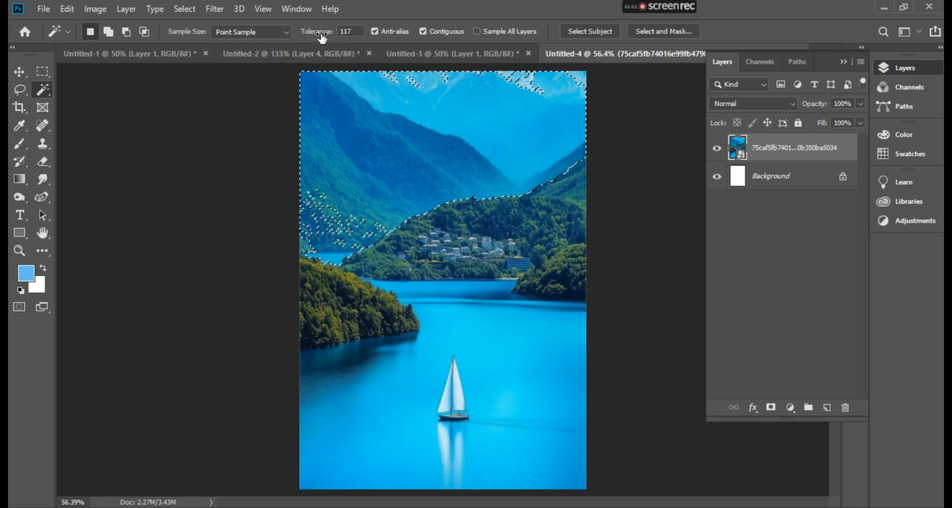
{"action": "right_click", "coordinate": [394, 114]}
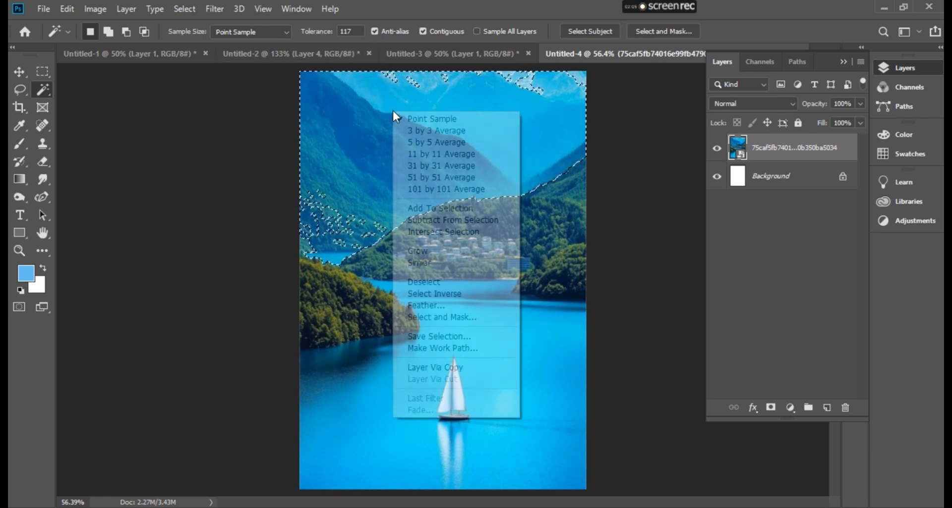
{"action": "left_click", "coordinate": [367, 119]}
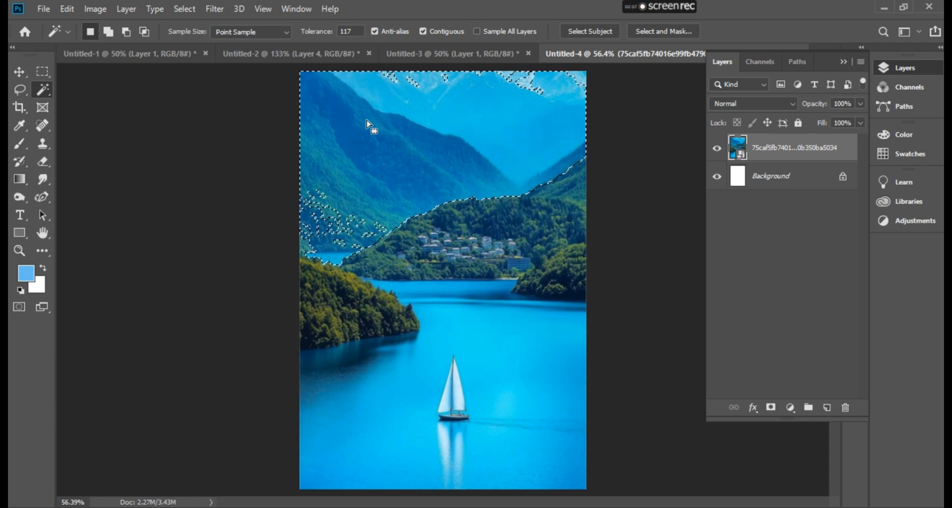
{"action": "key", "text": "ctrl+d"}
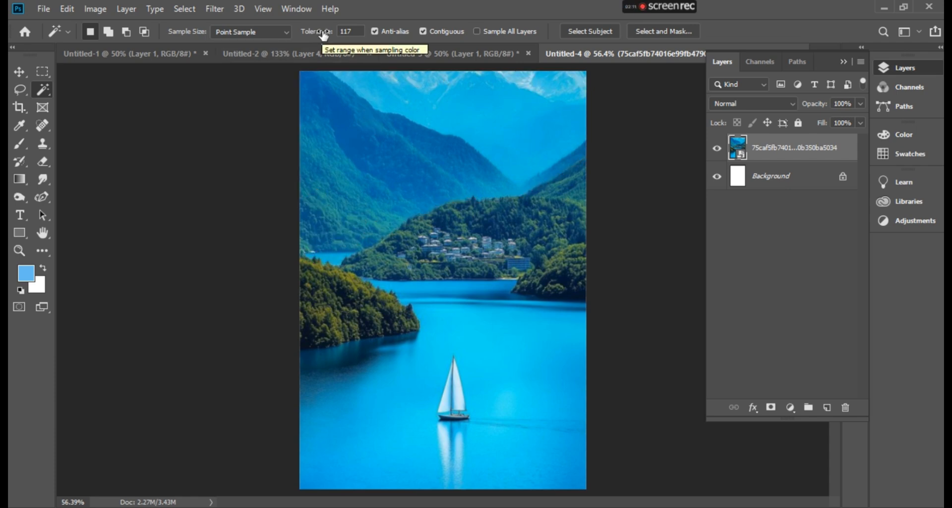
Set the Magic Wand tolerance to 10 and select the light blue area below the snowy peaks
{"action": "left_click_drag", "start_coordinate": [328, 38], "coordinate": [252, 45]}
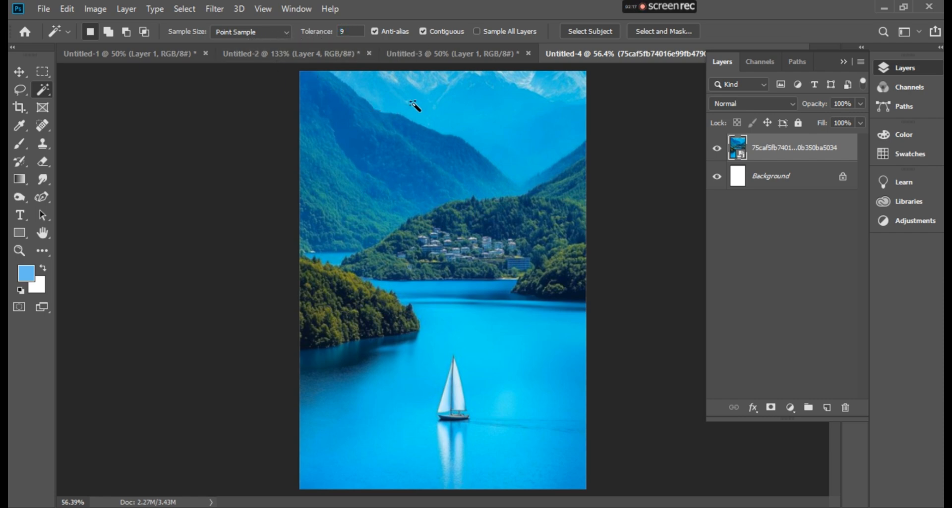
{"action": "left_click", "coordinate": [350, 32]}
{"action": "key", "text": "Up"}
{"action": "left_click", "coordinate": [487, 117]}
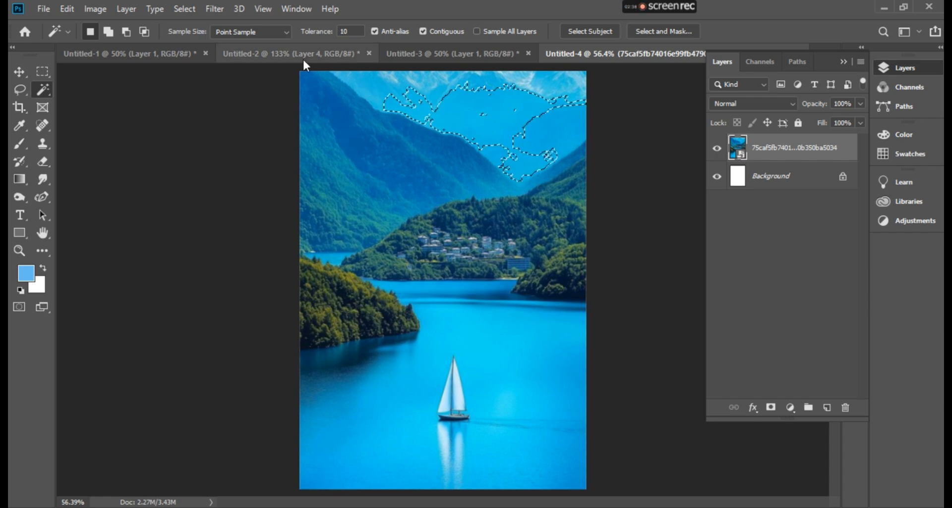
Set the sample size to 101 by 101 Average and replace the selection with a new one of the sky and mountains
{"action": "left_click", "coordinate": [241, 32]}
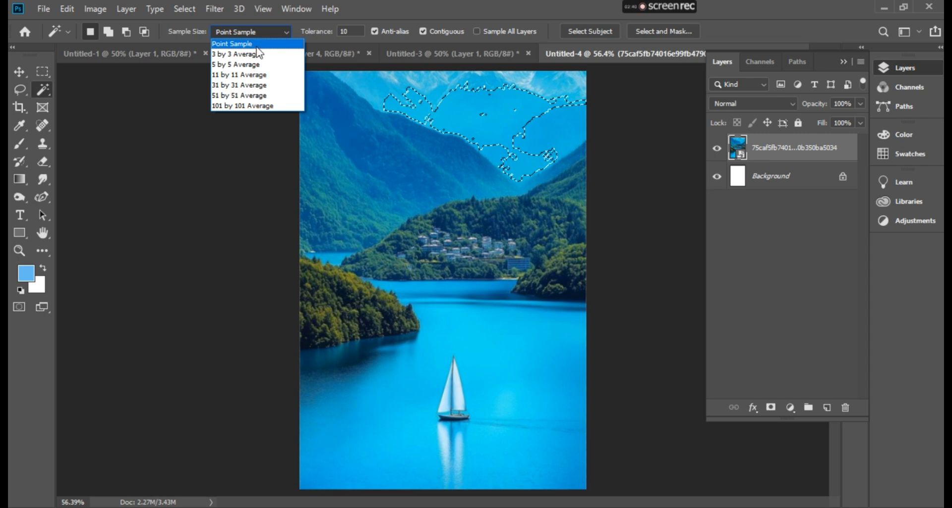
{"action": "left_click", "coordinate": [262, 106]}
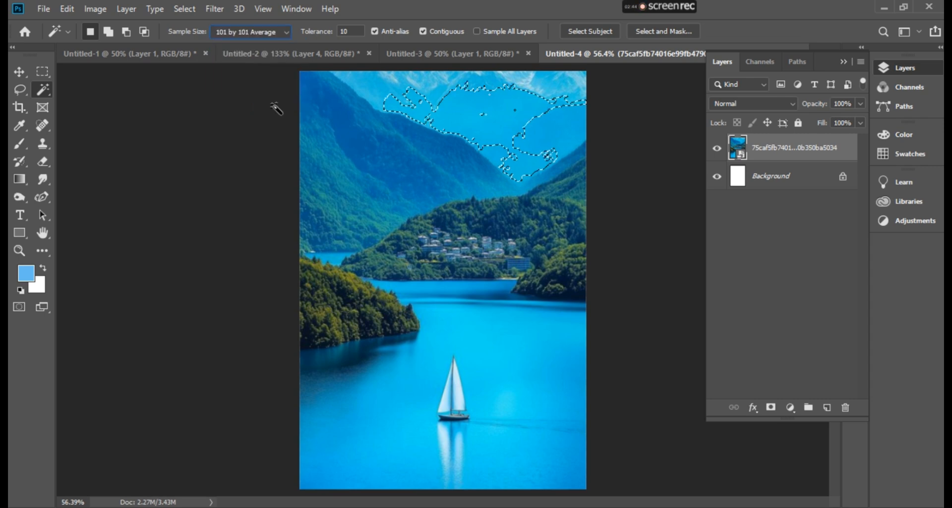
{"action": "key", "text": "ctrl+d"}
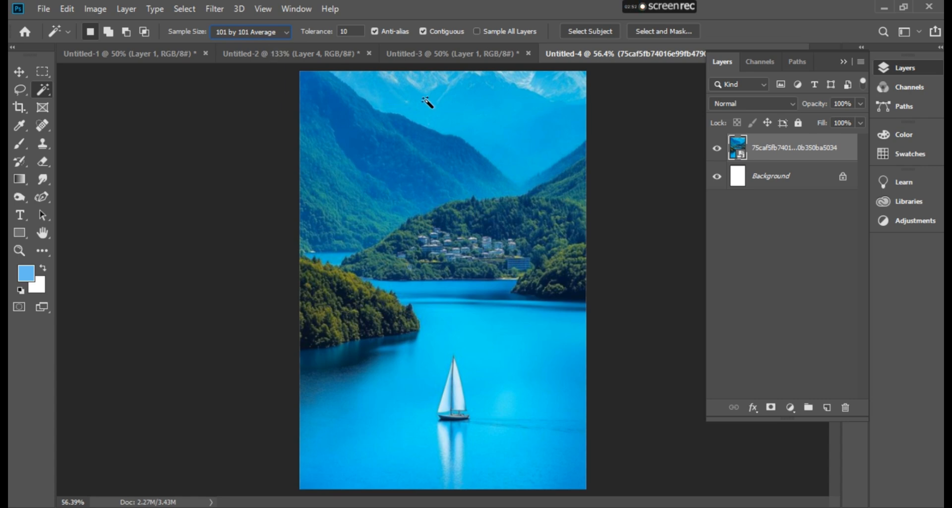
{"action": "left_click", "coordinate": [502, 147]}
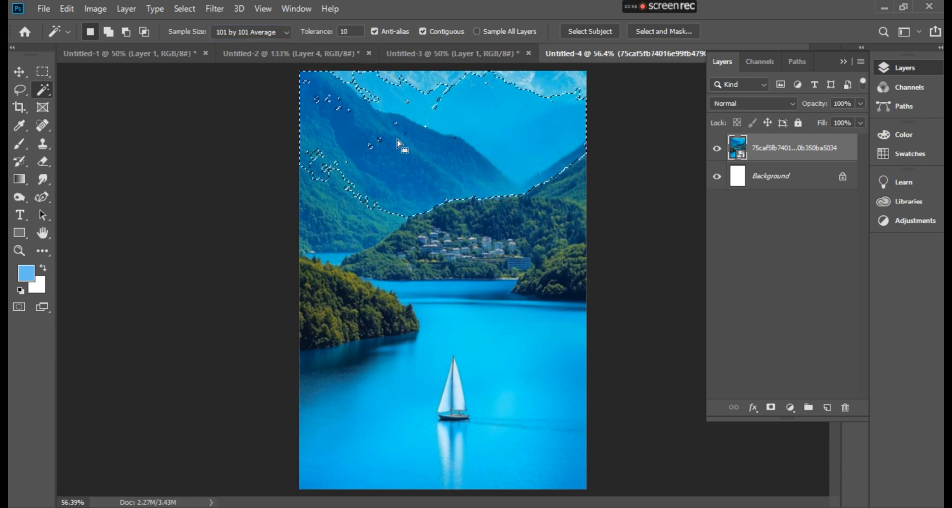
Clear the sky selection and select the wooded headland on the lake's near shore
{"action": "key", "text": "ctrl+d"}
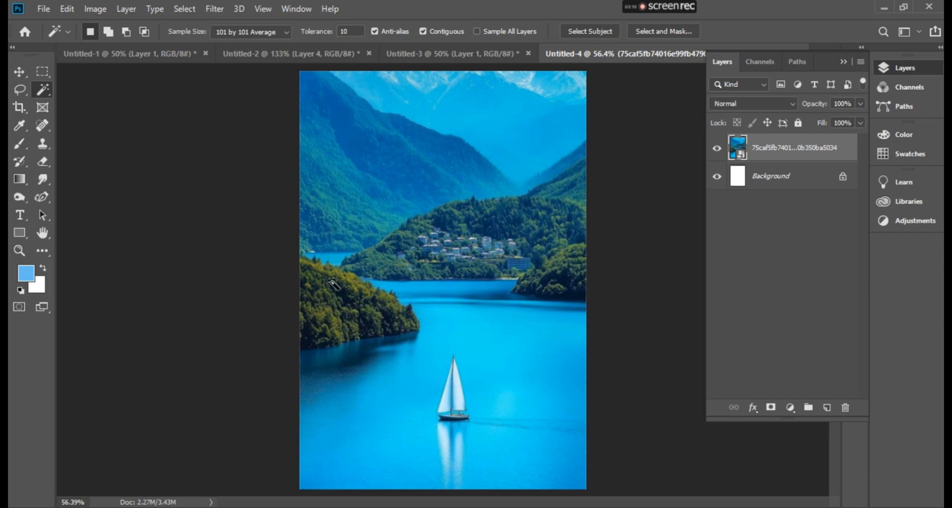
{"action": "left_click", "coordinate": [328, 304]}
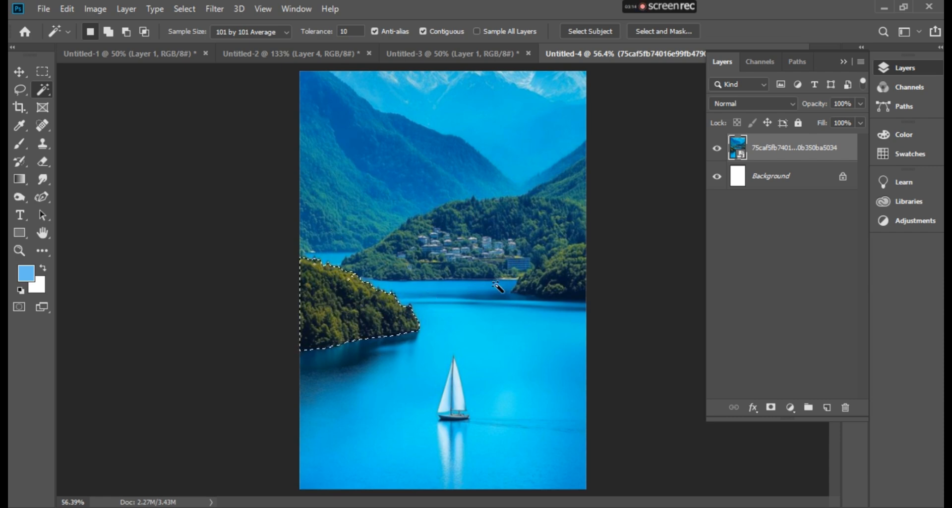
Select the wooded hillside across the lake, and switch the Magic Wand to Point Sample with Sample All Layers enabled
{"action": "left_click", "coordinate": [559, 275]}
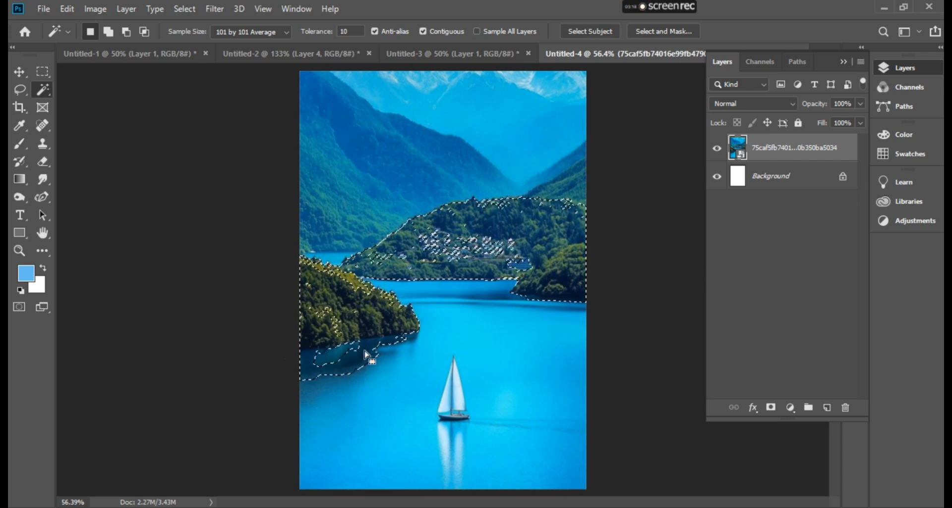
{"action": "left_click", "coordinate": [244, 32]}
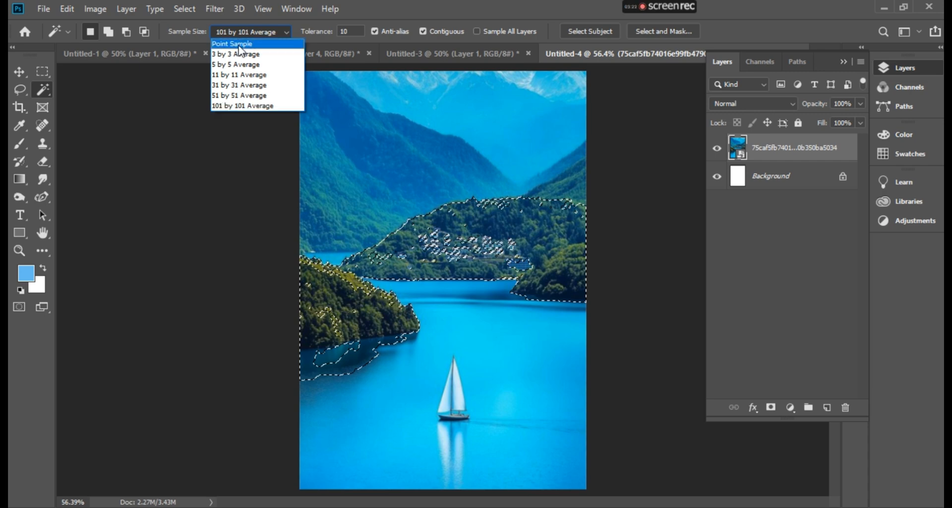
{"action": "left_click", "coordinate": [240, 43]}
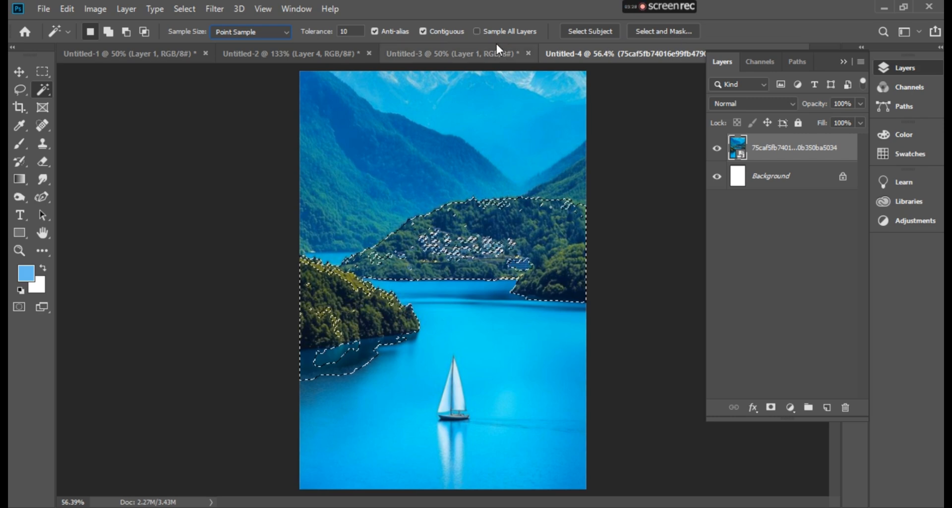
{"action": "left_click", "coordinate": [477, 31]}
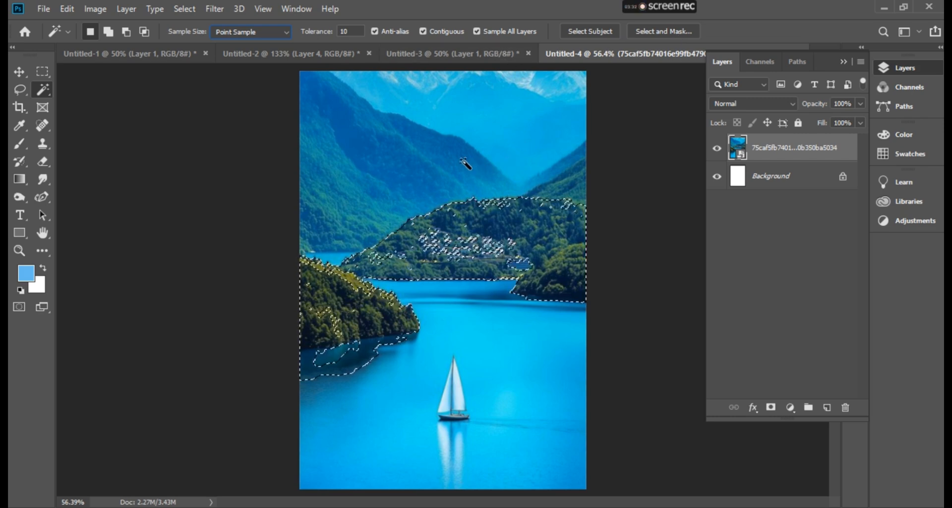
Select similar-toned areas on the dark blue mountain slope and the pale hazy mountains behind it, each replacing the previous selection
{"action": "left_click", "coordinate": [436, 149]}
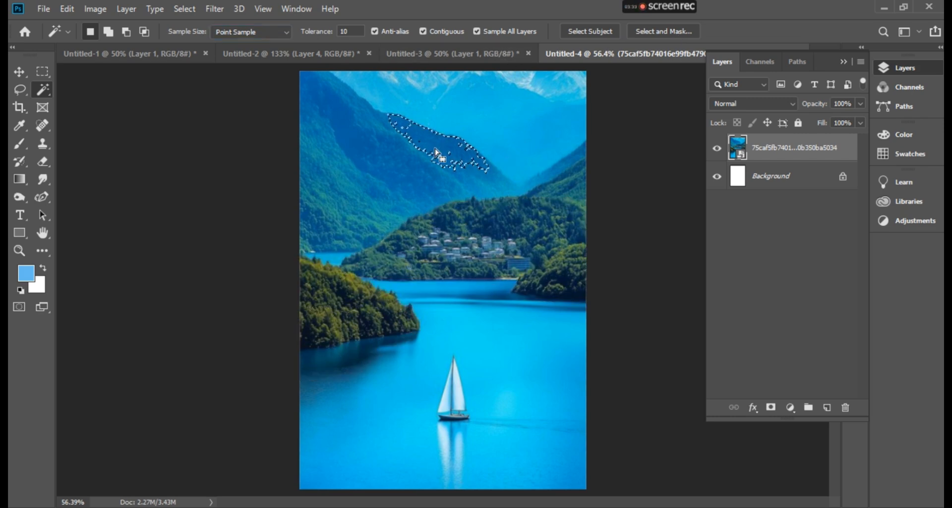
{"action": "left_click", "coordinate": [493, 113]}
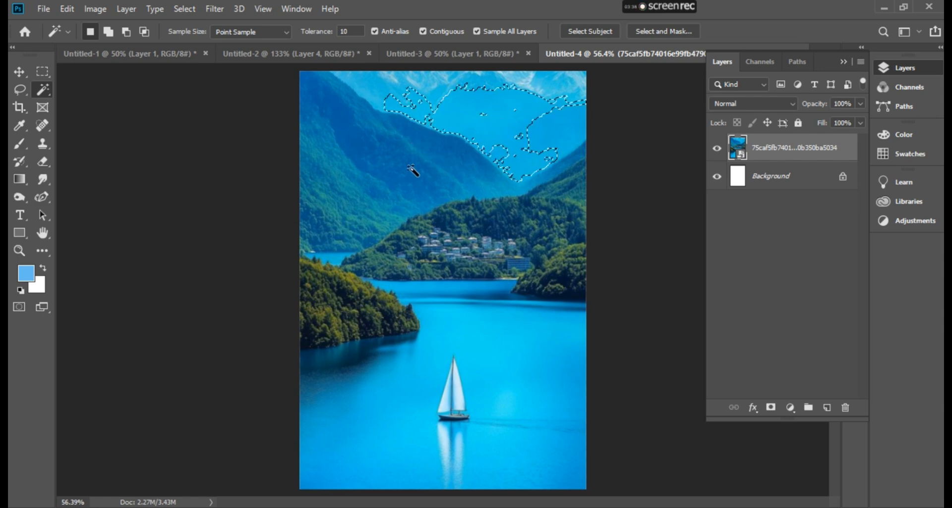
{"action": "left_click", "coordinate": [410, 170]}
{"action": "left_click", "coordinate": [492, 154]}
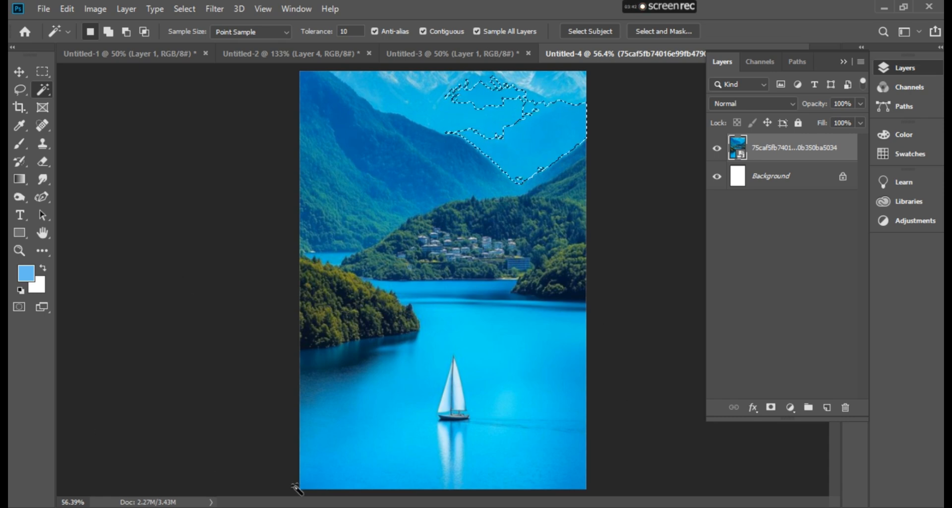
Select the sailboat's white sail, clear it, and try Select Subject on the photo before clearing that selection too
{"action": "left_click", "coordinate": [463, 405]}
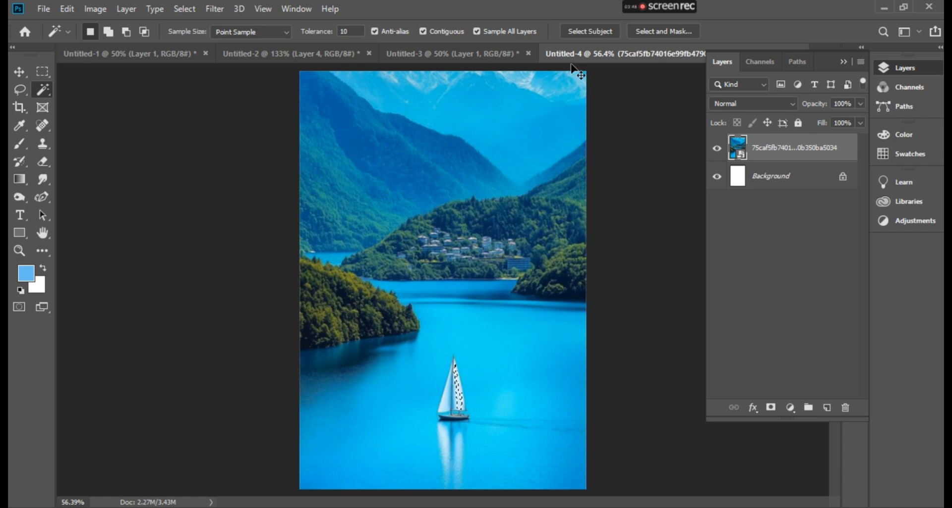
{"action": "key", "text": "ctrl+d"}
{"action": "left_click", "coordinate": [608, 30]}
{"action": "key", "text": "ctrl+d"}
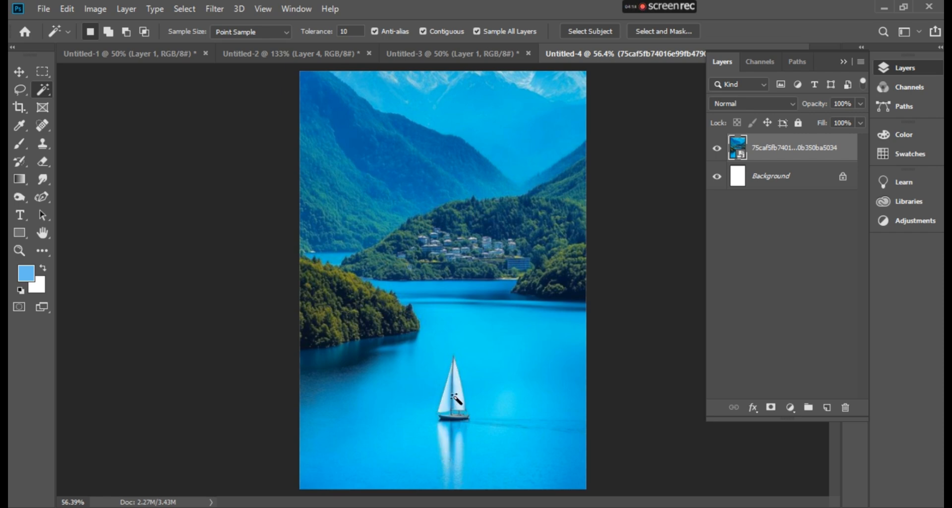